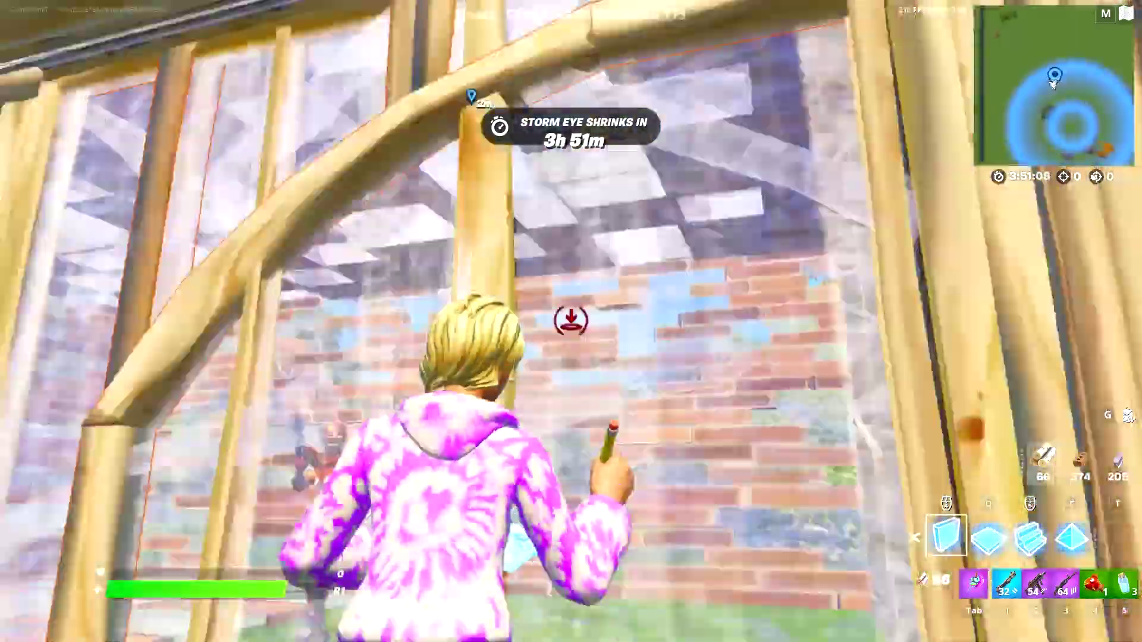
Fight an opponent with the shotgun, climb with ramps and aim down sights with the rifle.
key("1")
left_click(571, 321)
key("Tab")
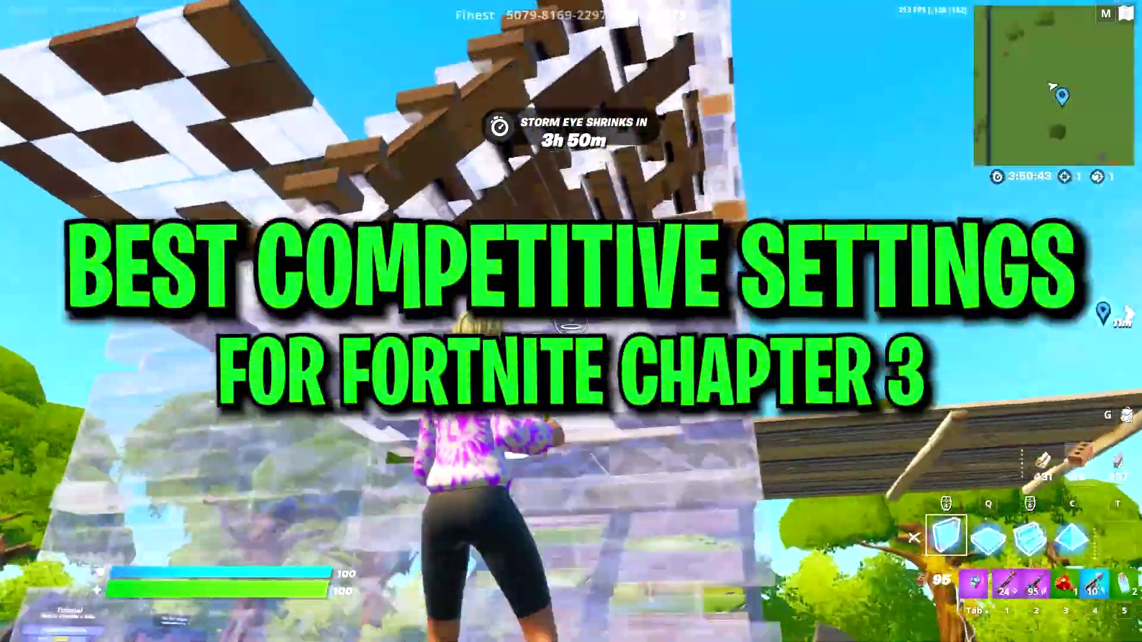
left_click(571, 322)
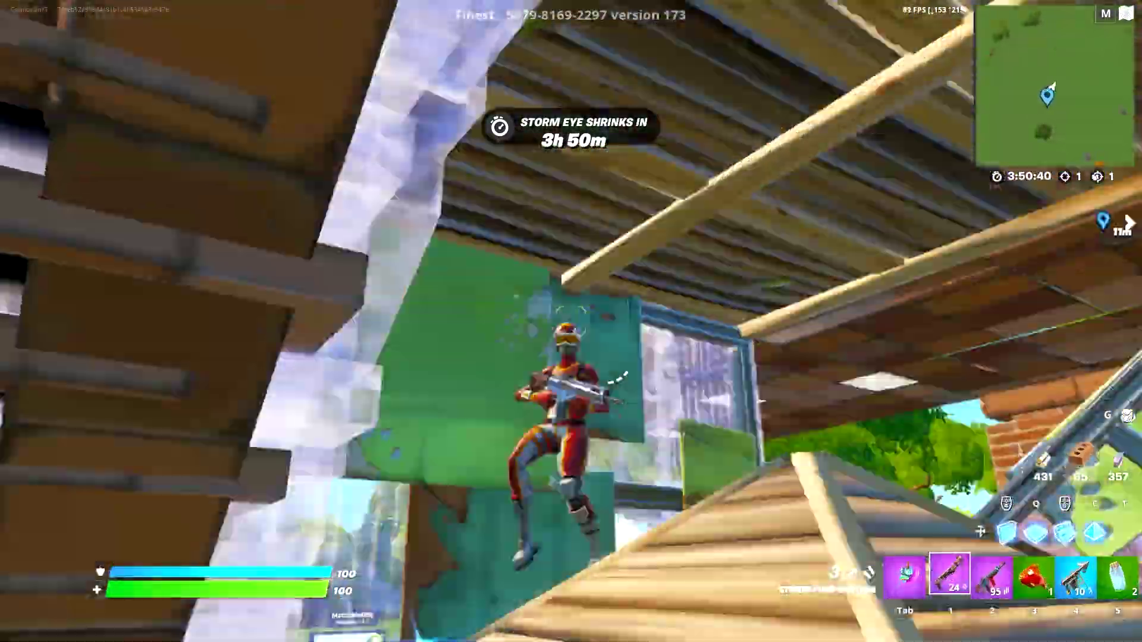
left_click(571, 322)
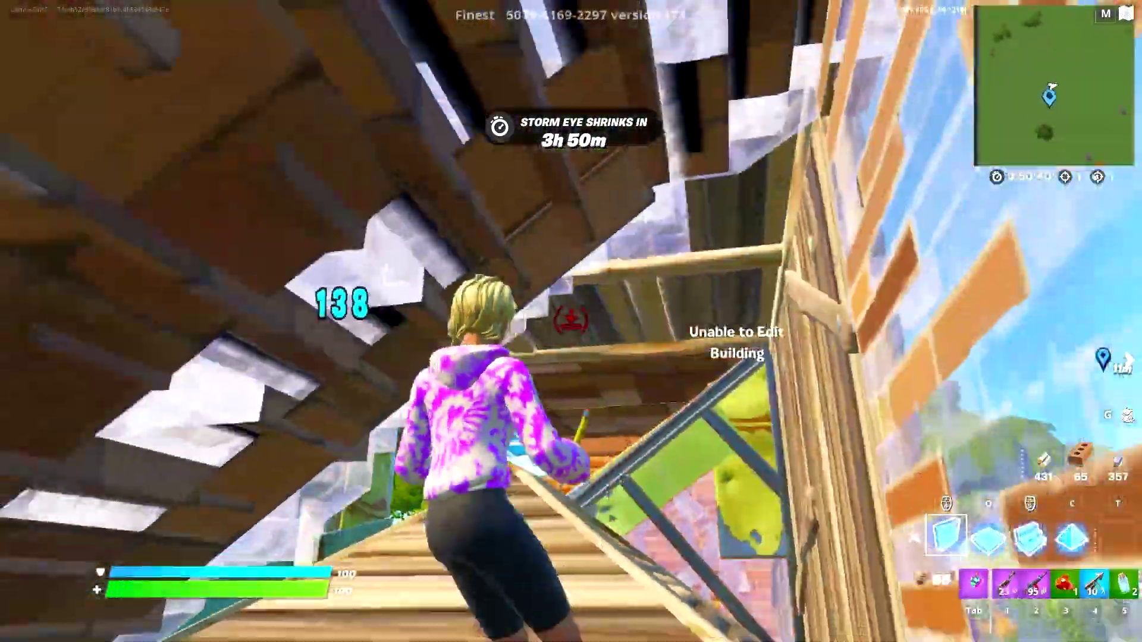
key("1")
key("2")
right_click(571, 322)
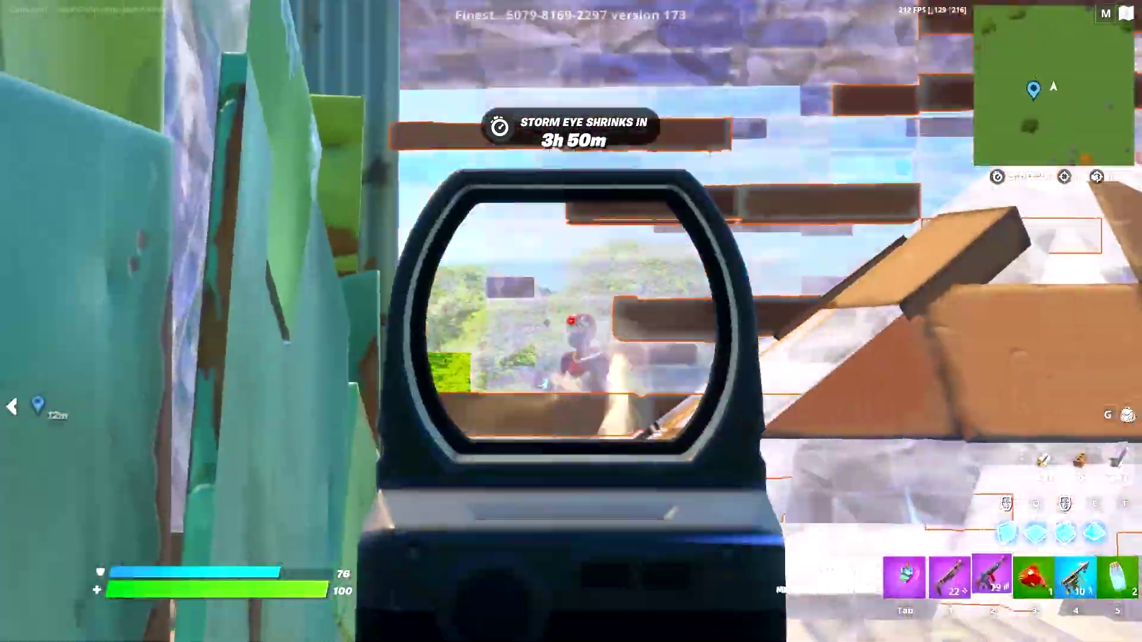
Box in with wood builds and eliminate the opponent using the shotgun and SMG.
key("Tab")
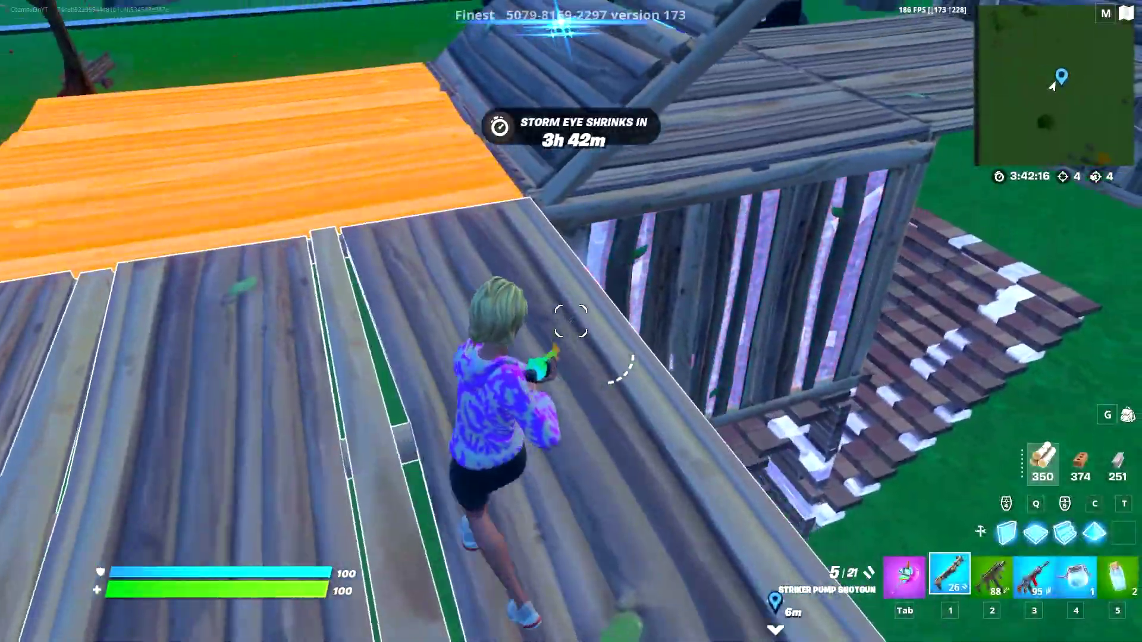
key("1")
left_click(570, 321)
left_click(570, 321)
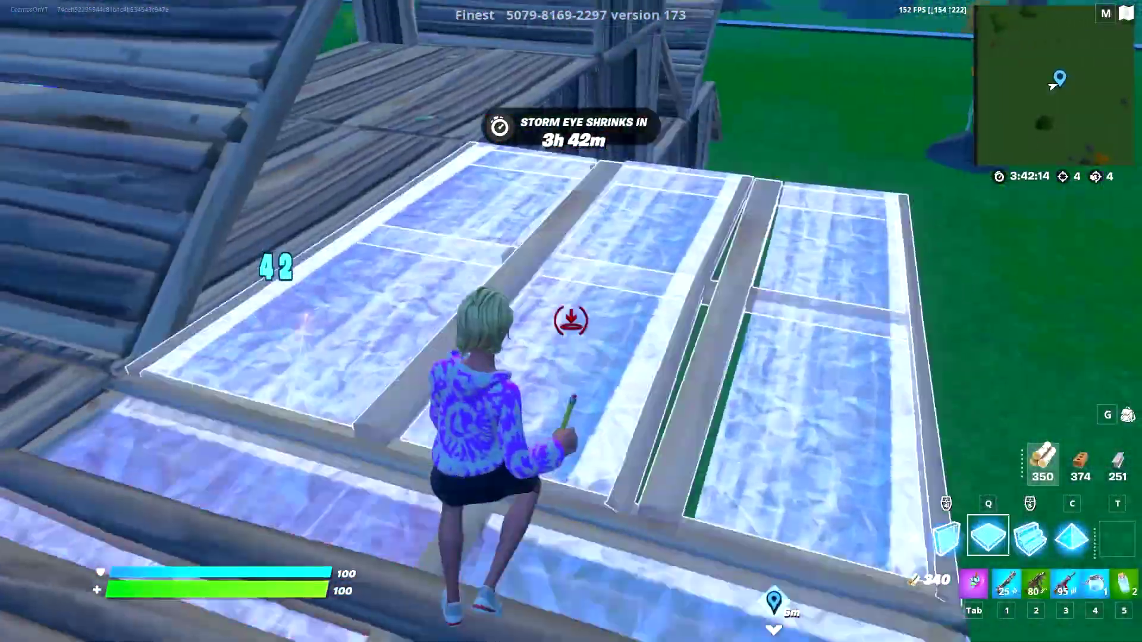
key("2")
left_click(572, 321)
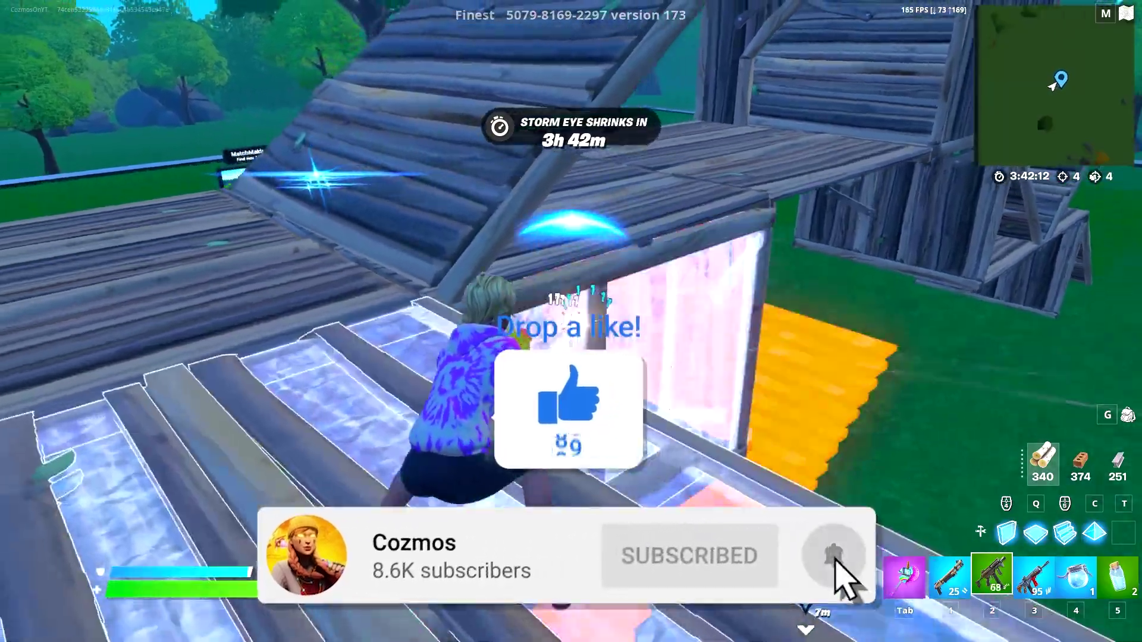
left_click(571, 321)
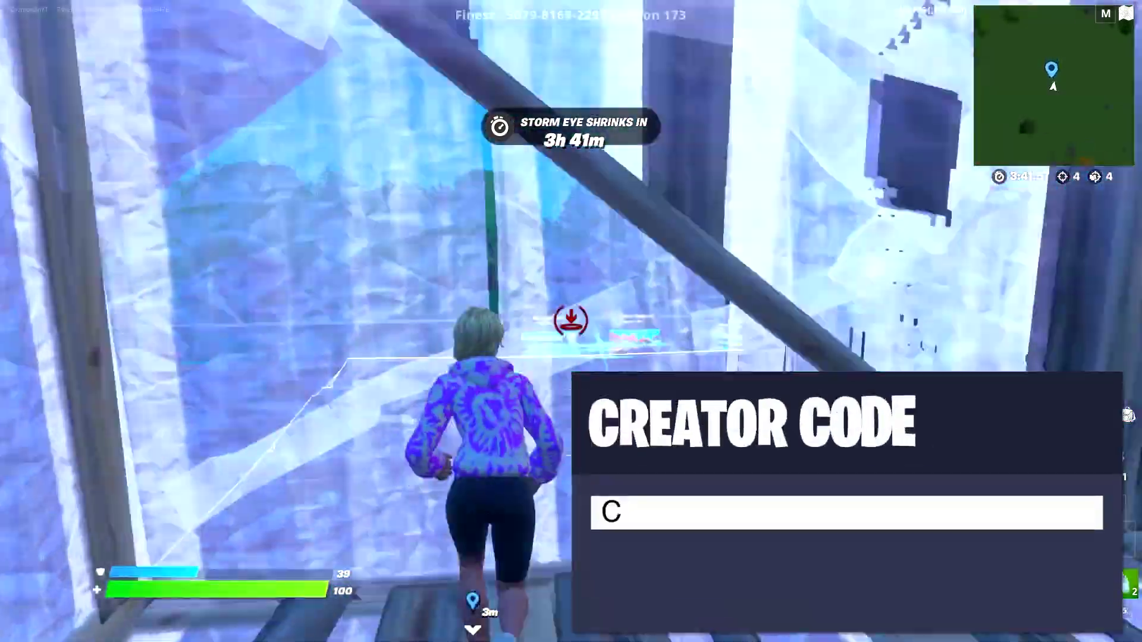
key("1")
left_click(572, 322)
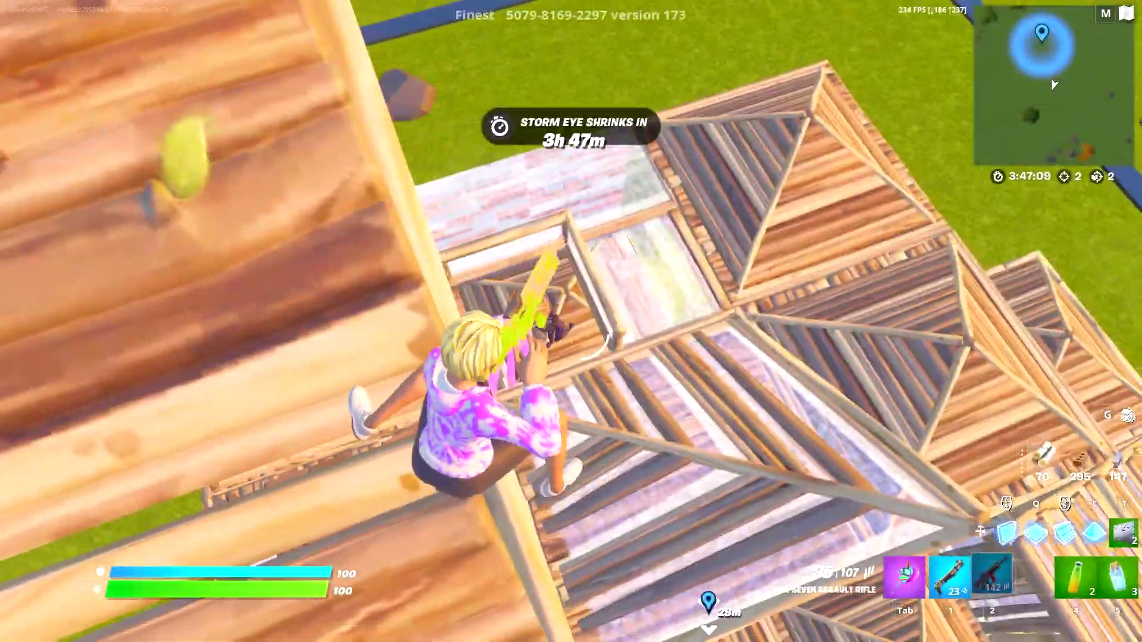
Aim down sights and finish the enemy with the rifle.
right_click(571, 322)
left_click(571, 321)
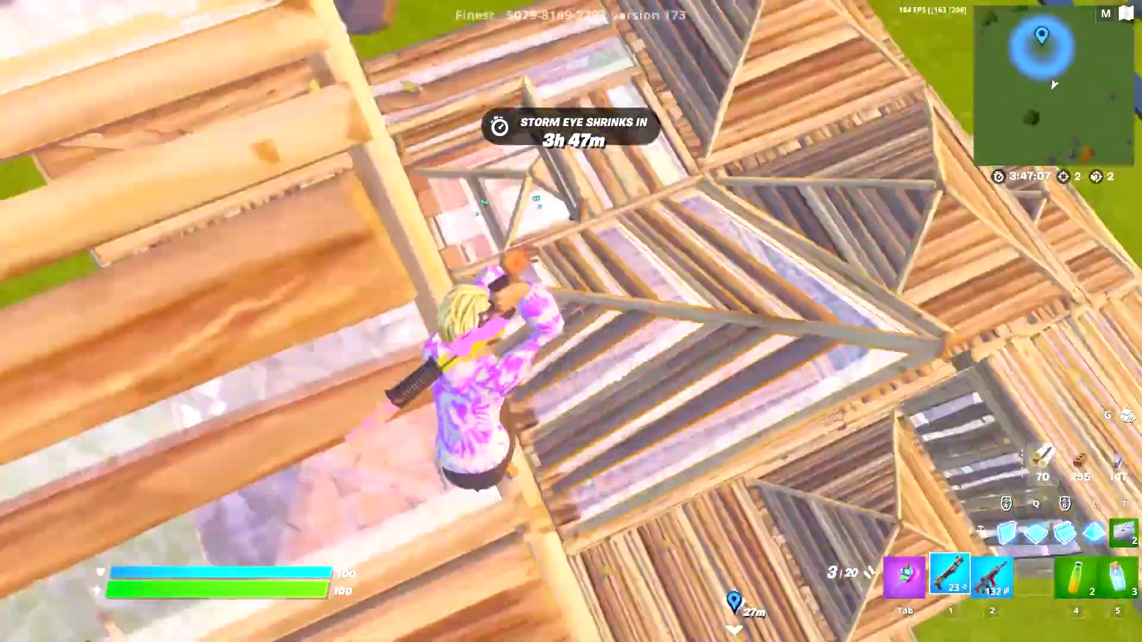
key("r")
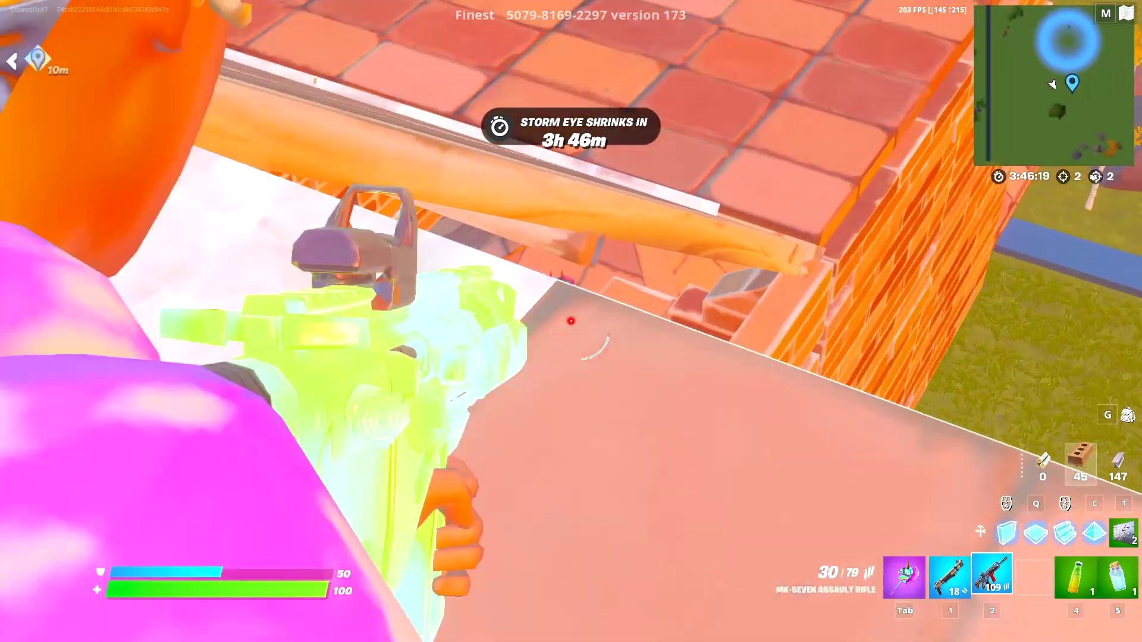
left_click(571, 322)
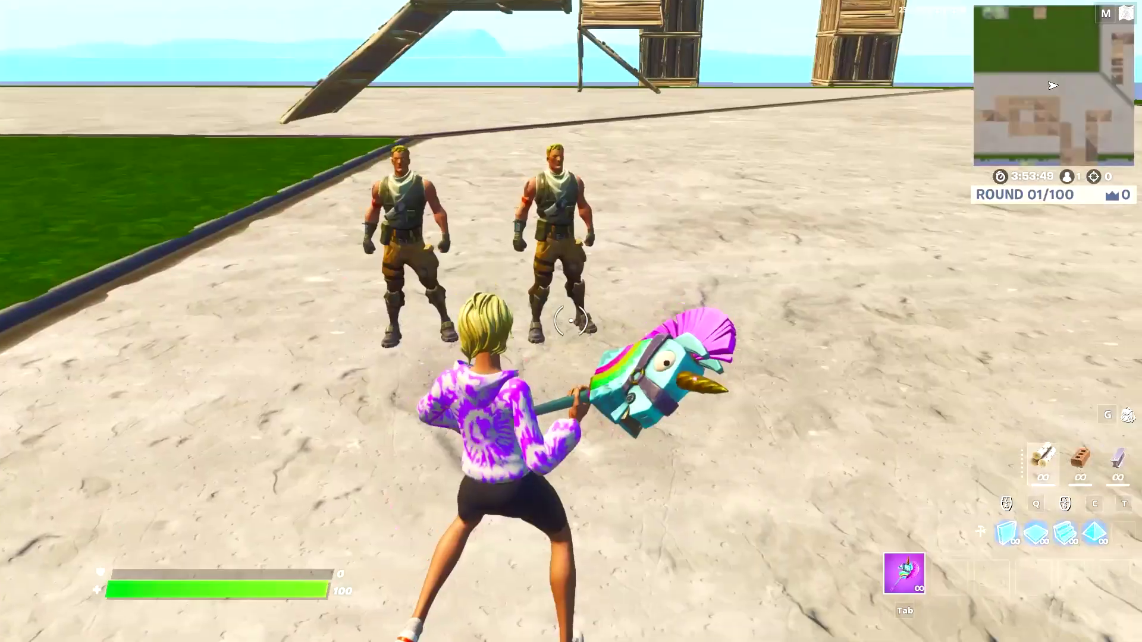
Approach the training bots, build up, edit a wall and eliminate with the Striker Pump Shotgun.
key("w")
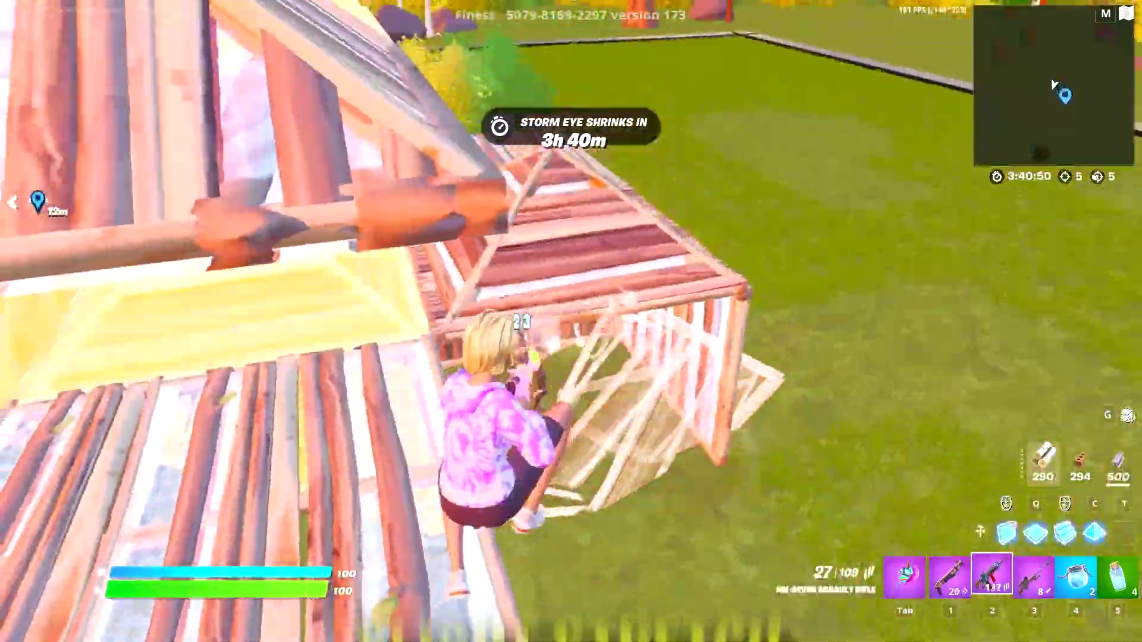
key("w")
key("1")
key("q")
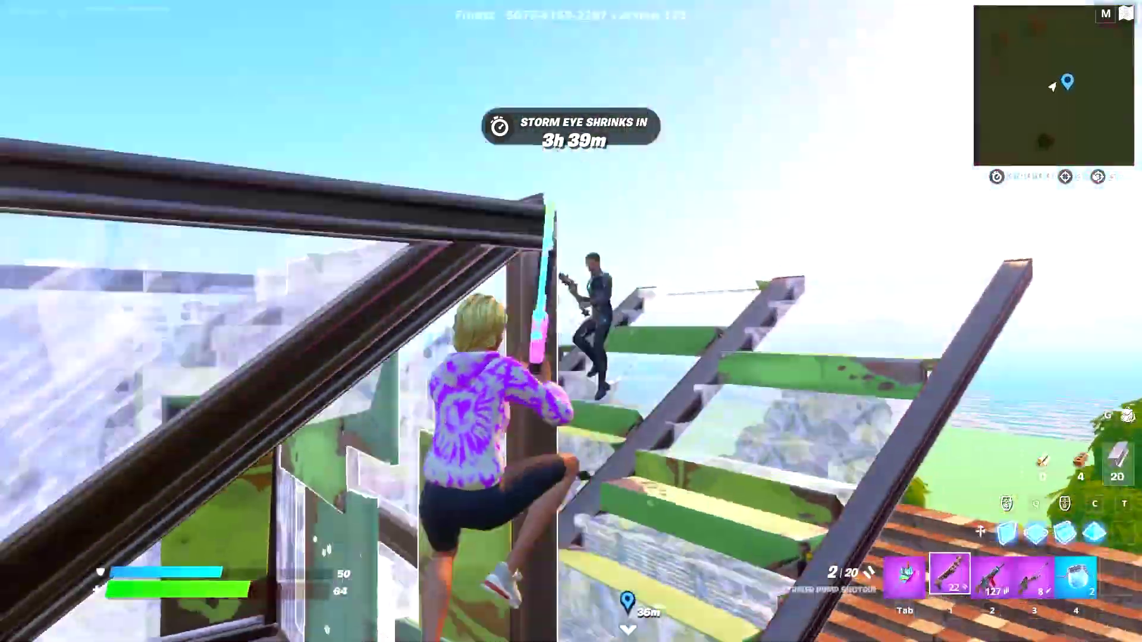
key("g")
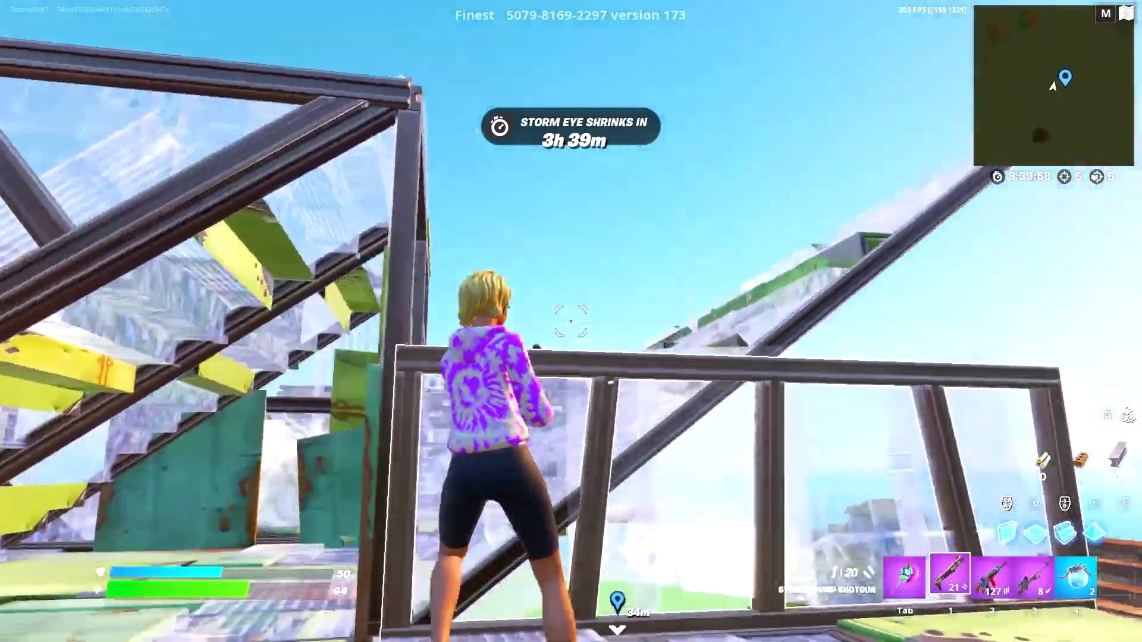
key("w")
key("1")
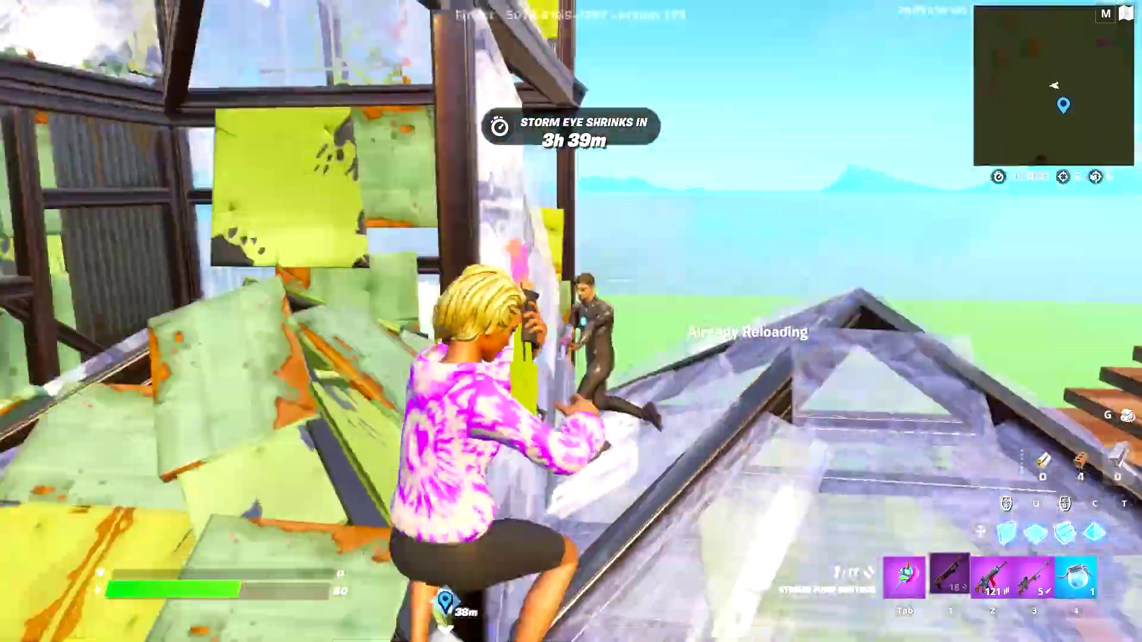
left_click(571, 322)
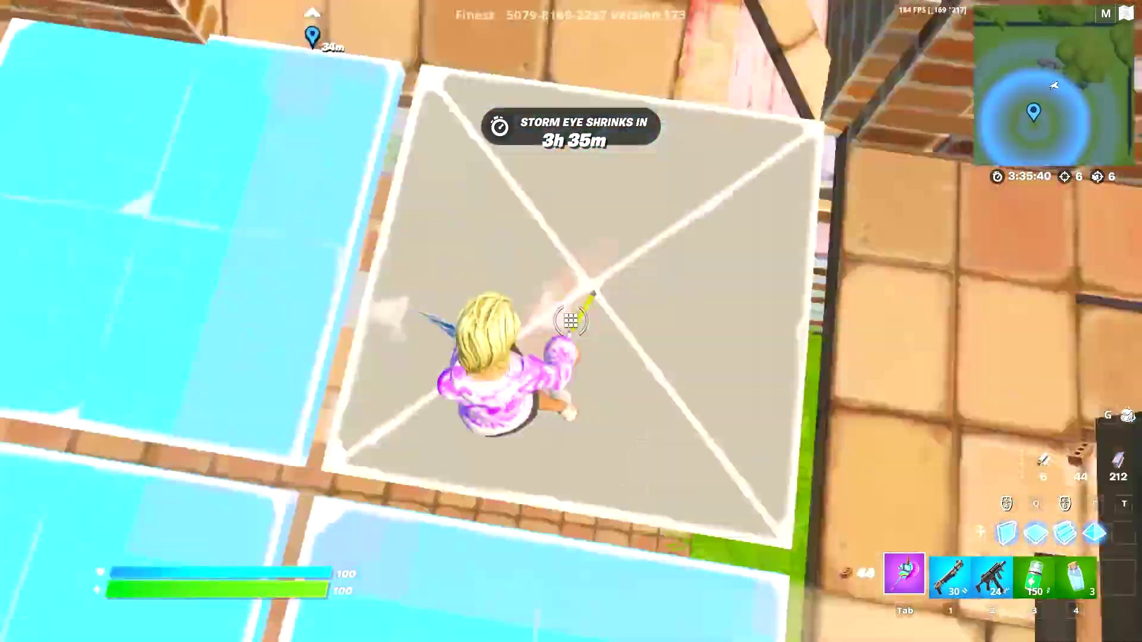
Climb with metal stairs and walls and eliminate another enemy.
key("w")
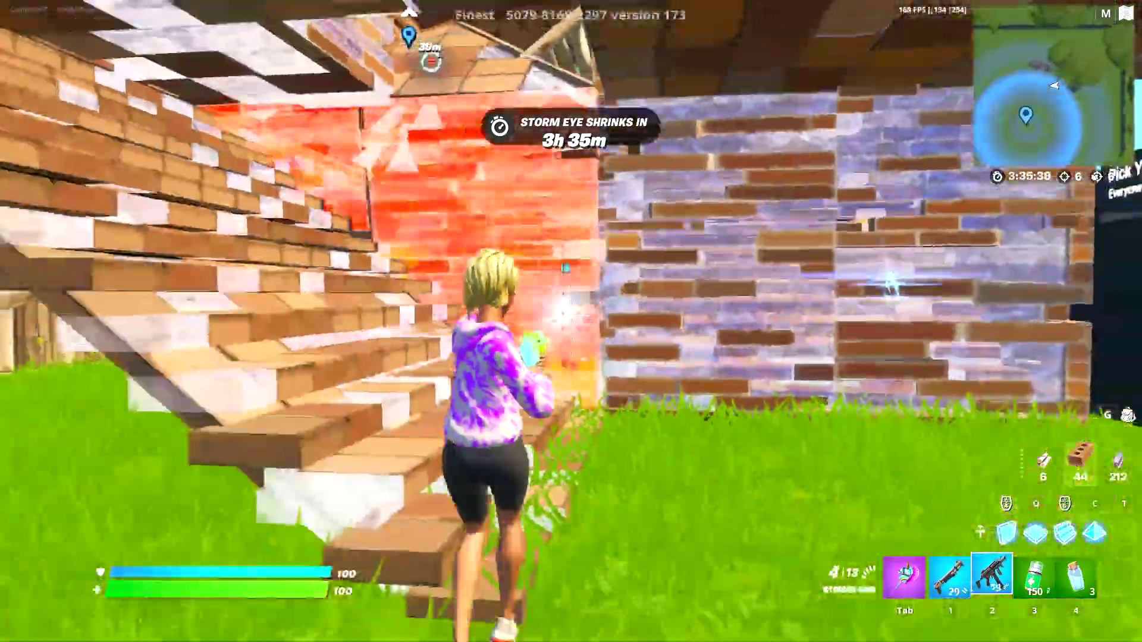
key("q")
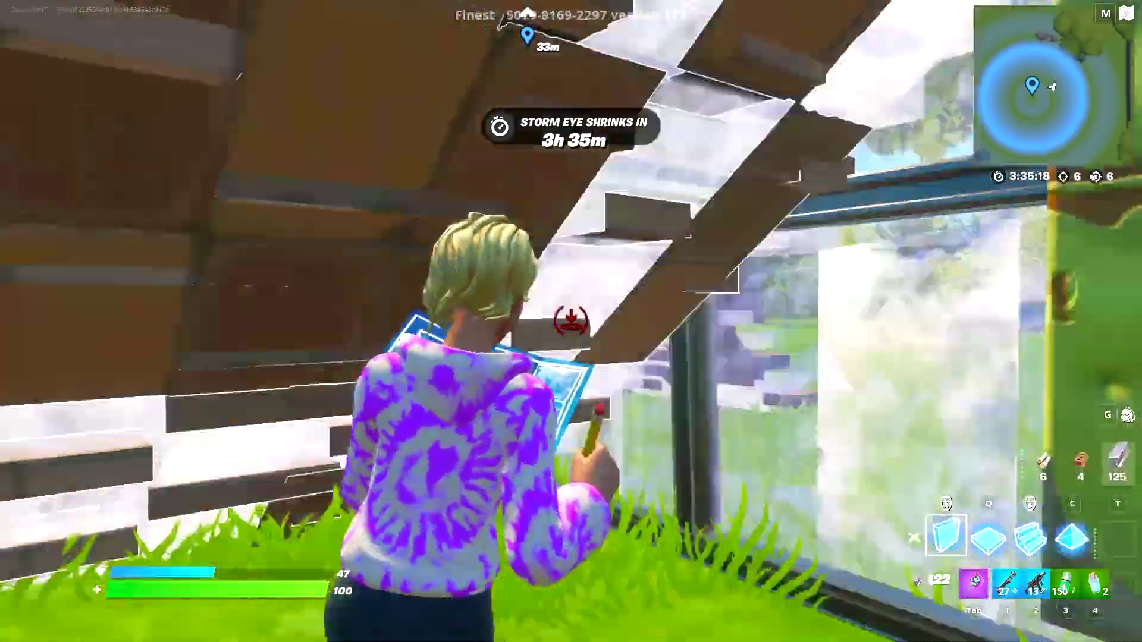
key("1")
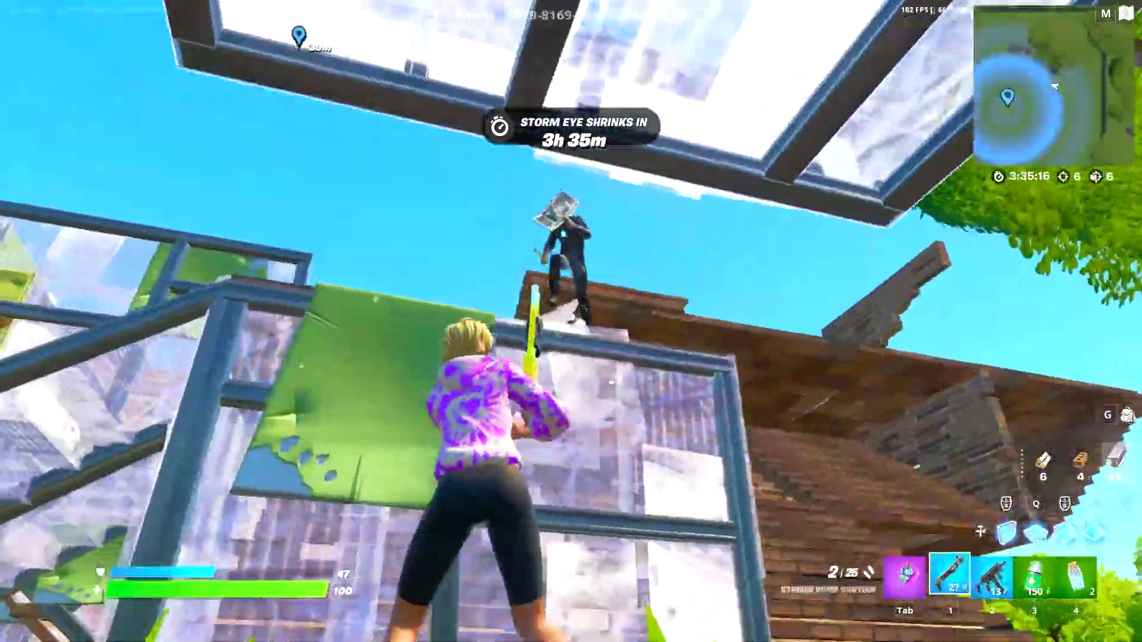
left_click(571, 321)
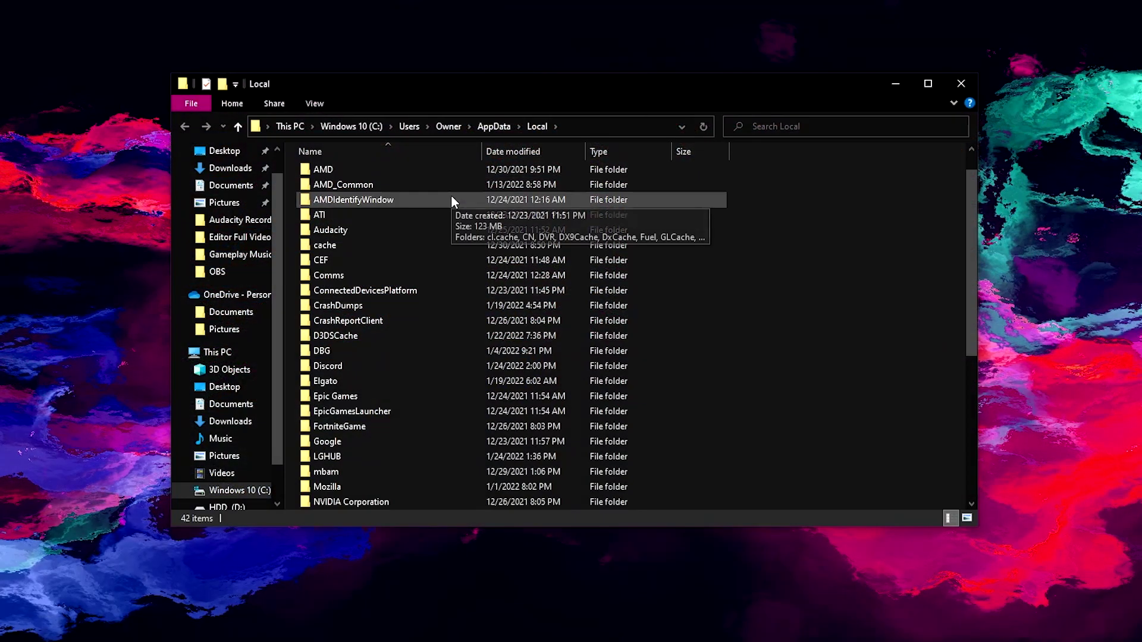
Browse to FortniteGame\Saved\Config\WindowsClient and open GameUserSettings in Notepad.
scroll(451, 196, "down", 2)
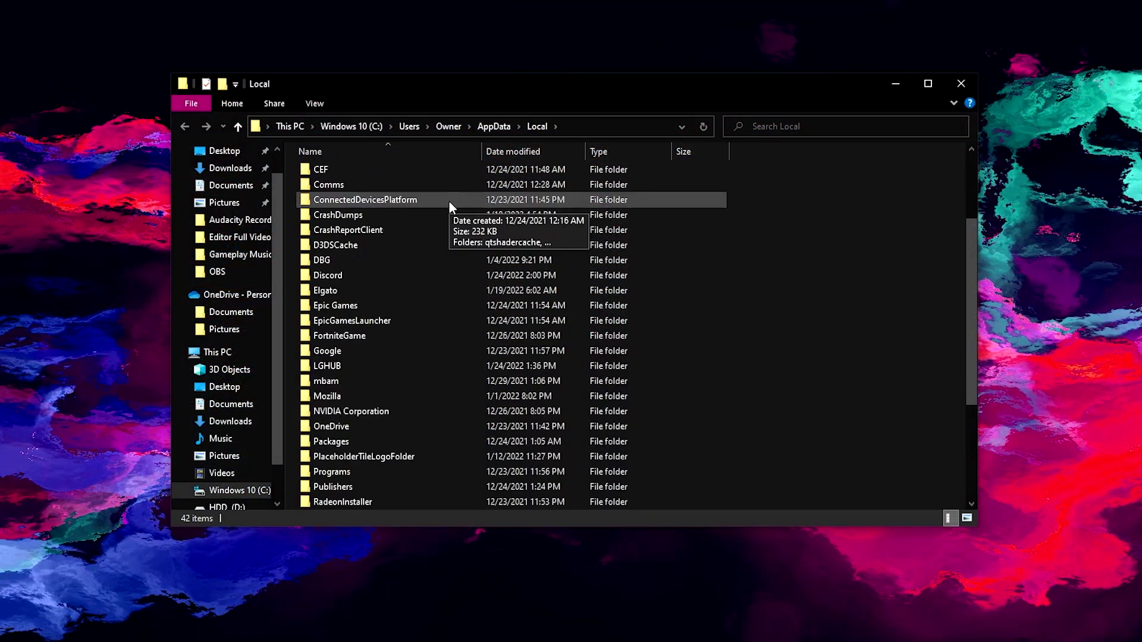
double_click(324, 336)
double_click(349, 181)
double_click(348, 185)
double_click(344, 186)
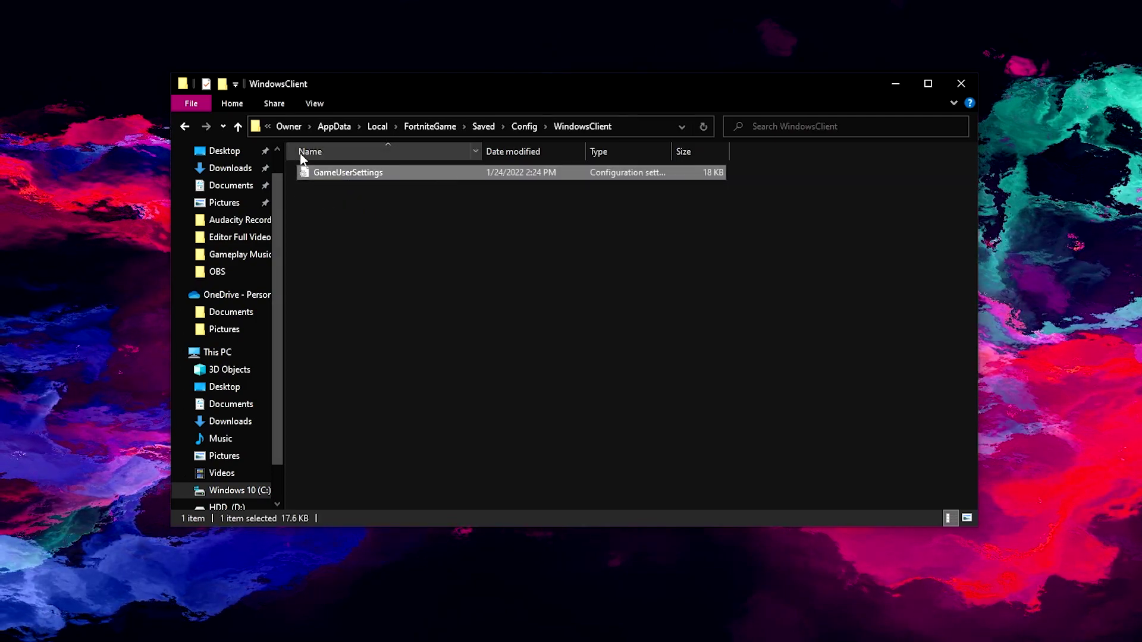
left_click(377, 208)
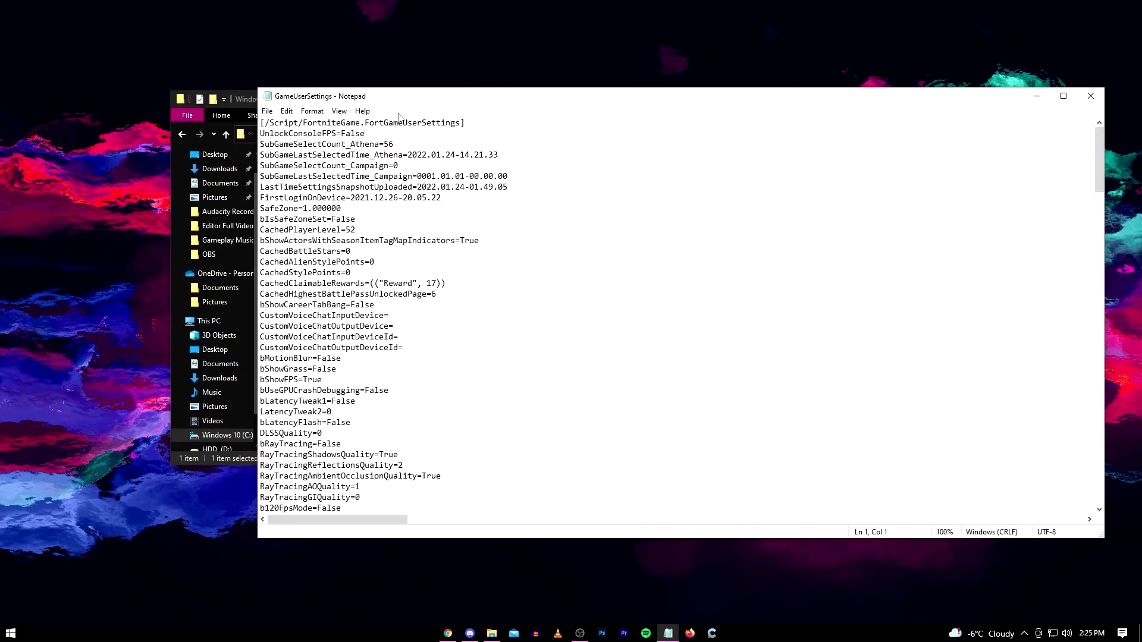
Change every 1920 value in GameUserSettings to 1750, then save and close Notepad.
left_click_drag(282, 100, 132, 97)
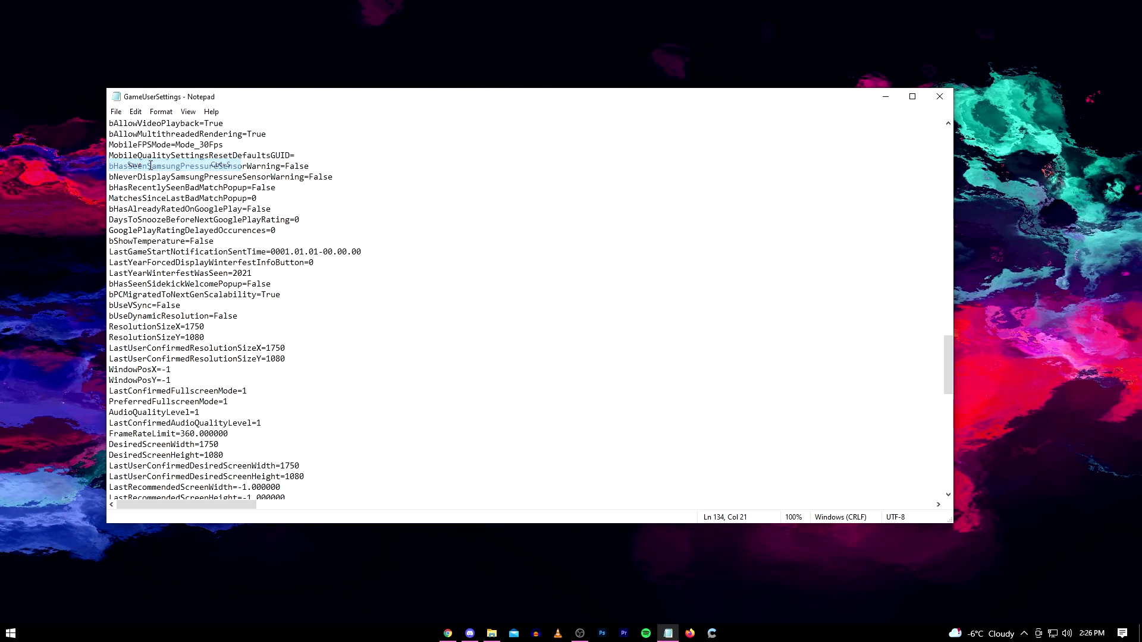
key("alt+F4")
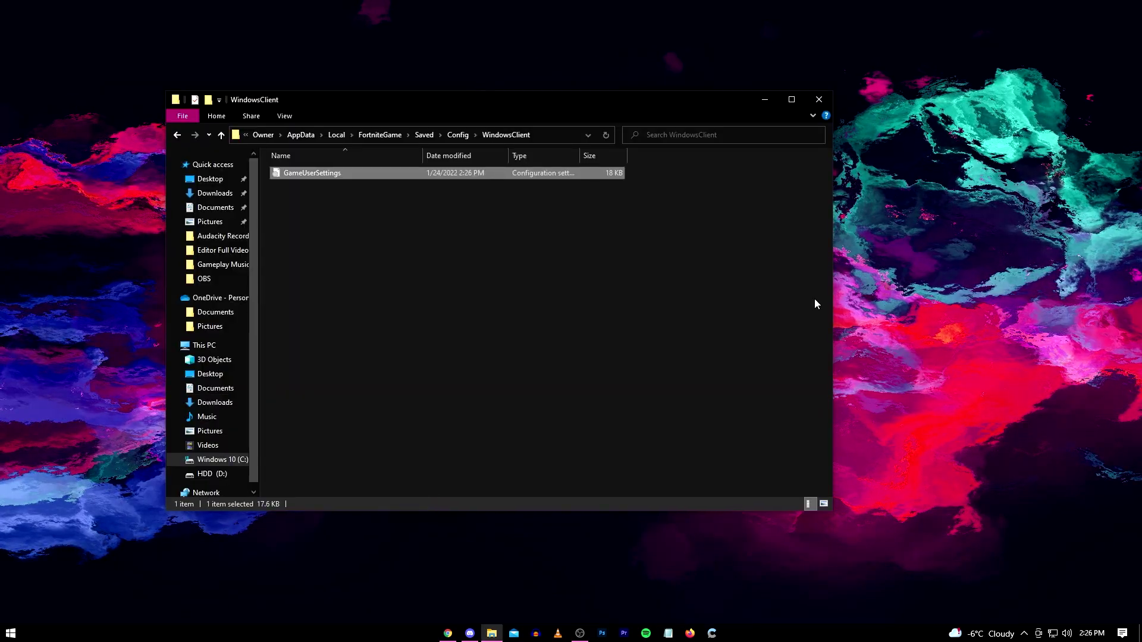
Mark GameUserSettings as Read-only in its Properties and confirm with OK.
left_click_drag(833, 302, 884, 303)
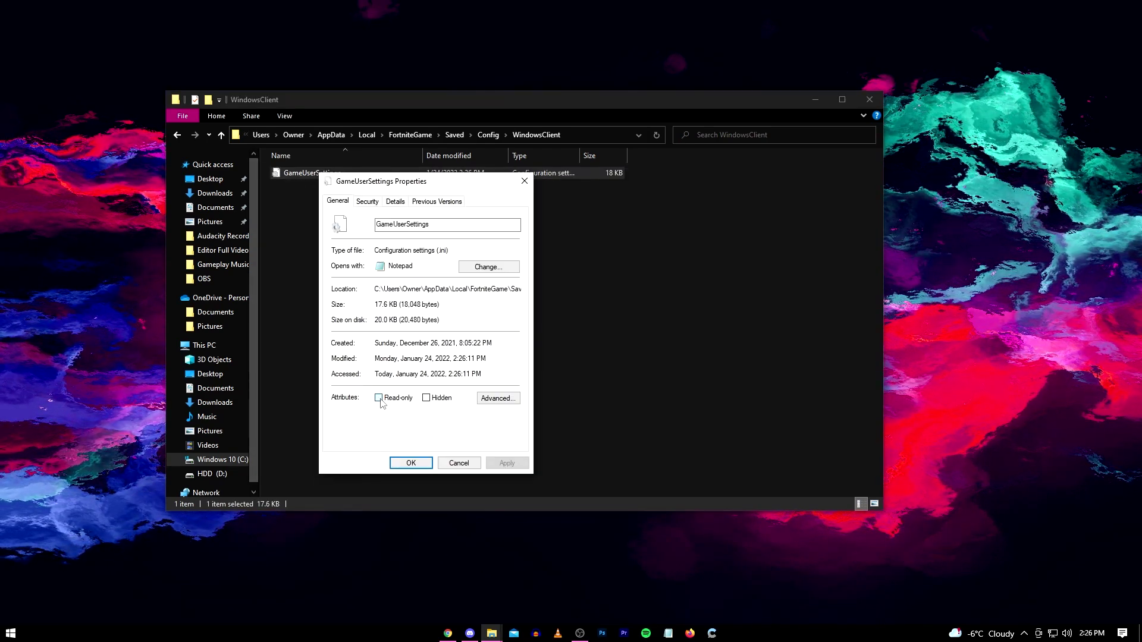
left_click(405, 464)
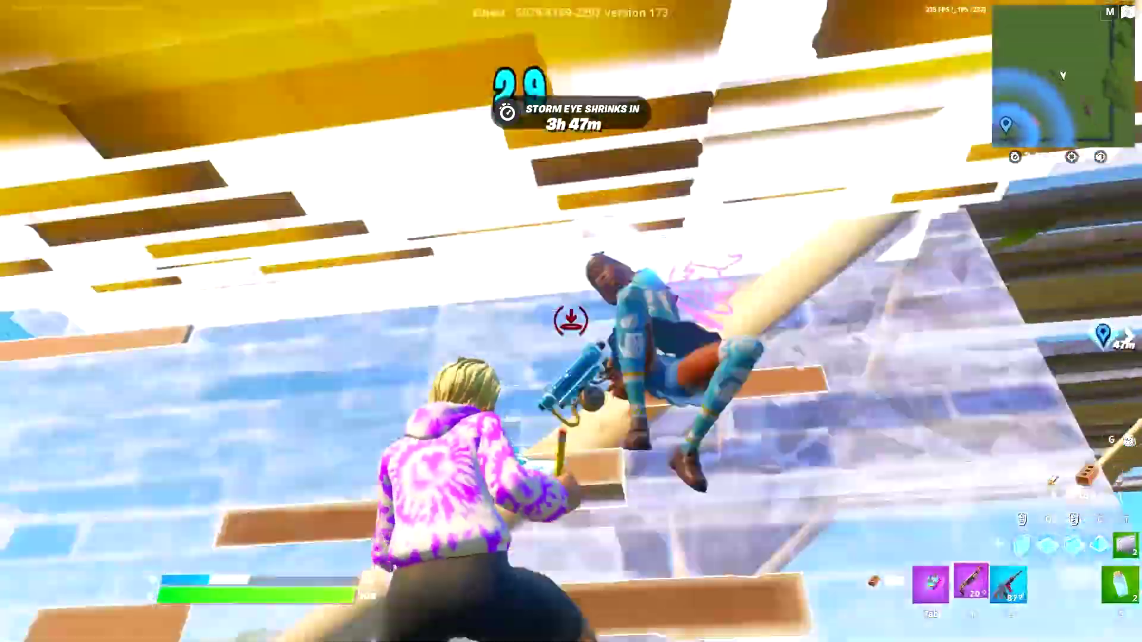
left_click(571, 321)
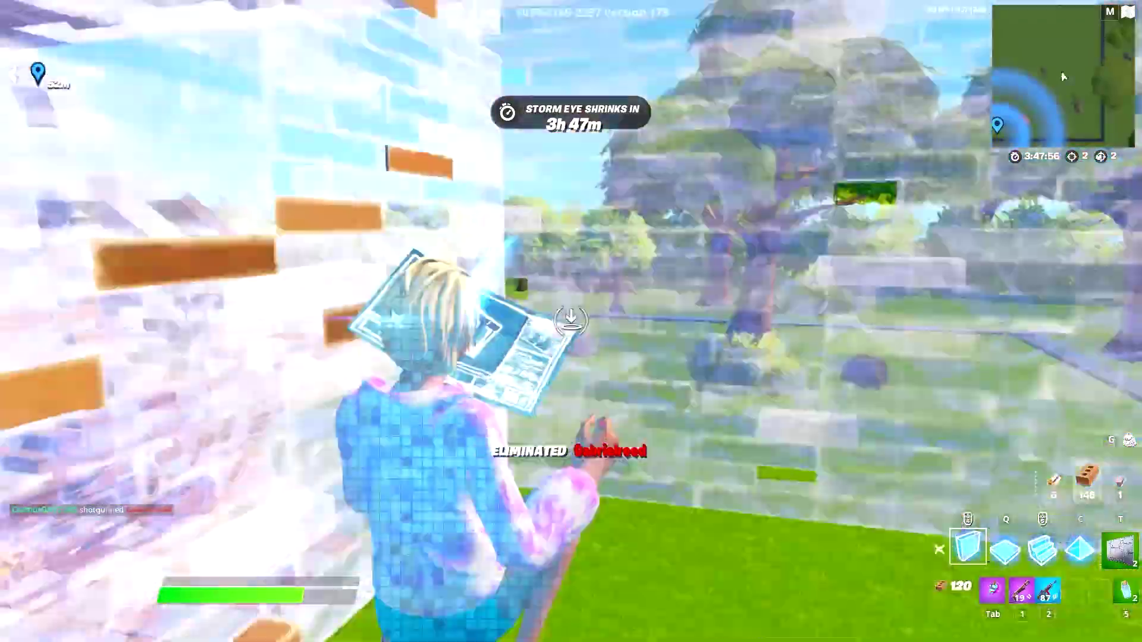
left_click(570, 321)
left_click(571, 321)
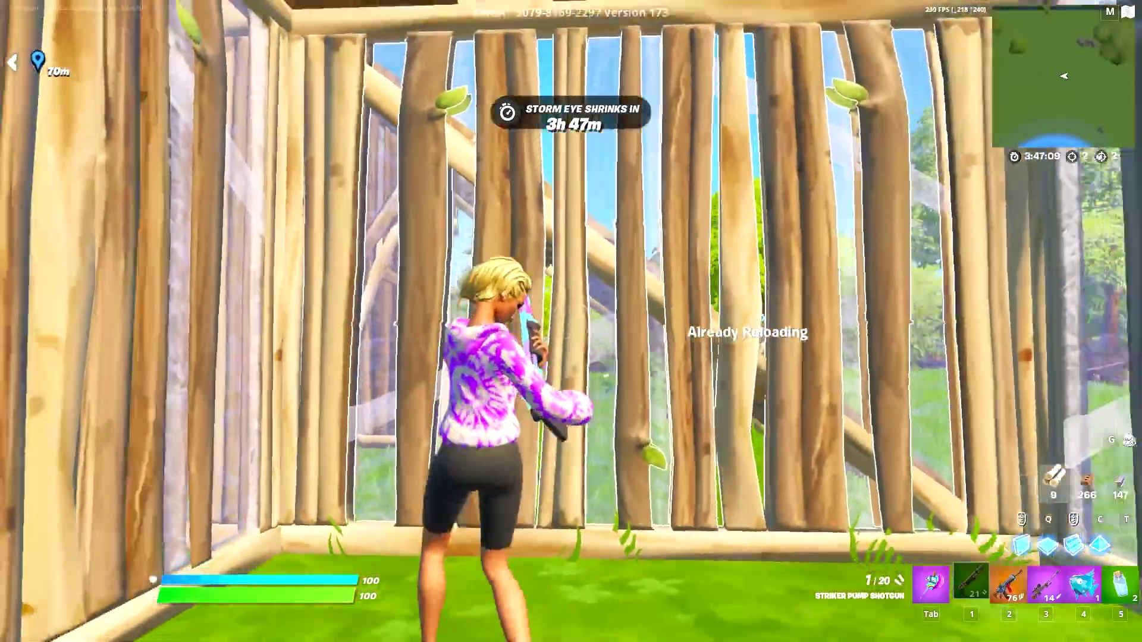
key("g")
left_click(571, 321)
key("w")
key("g")
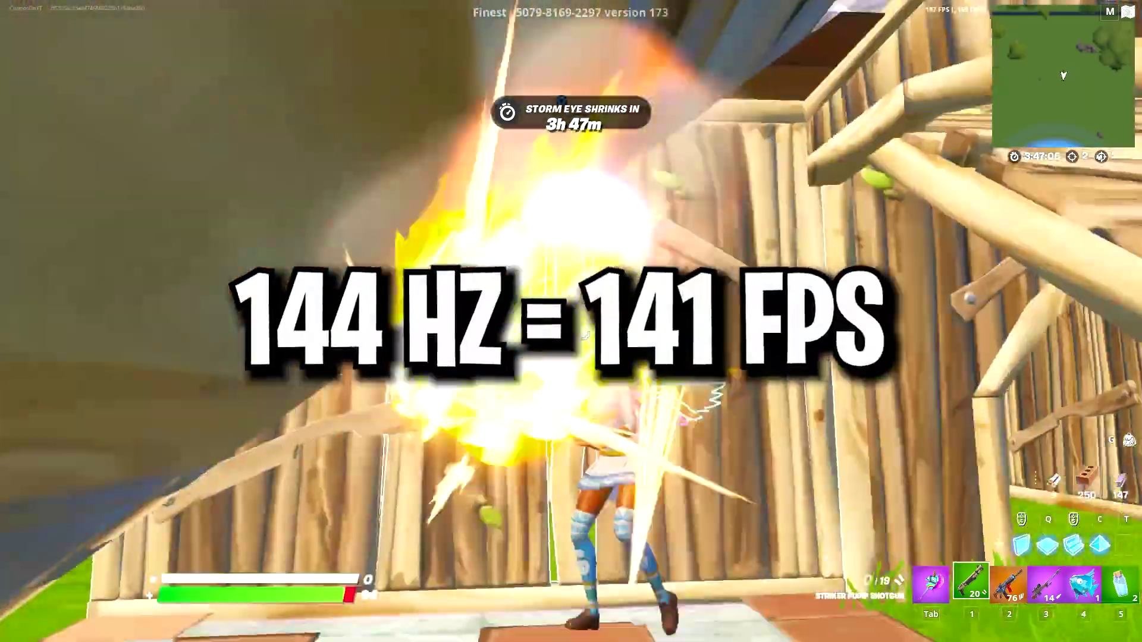
left_click(571, 321)
key("2")
left_click(571, 322)
left_click(571, 321)
key("Tab")
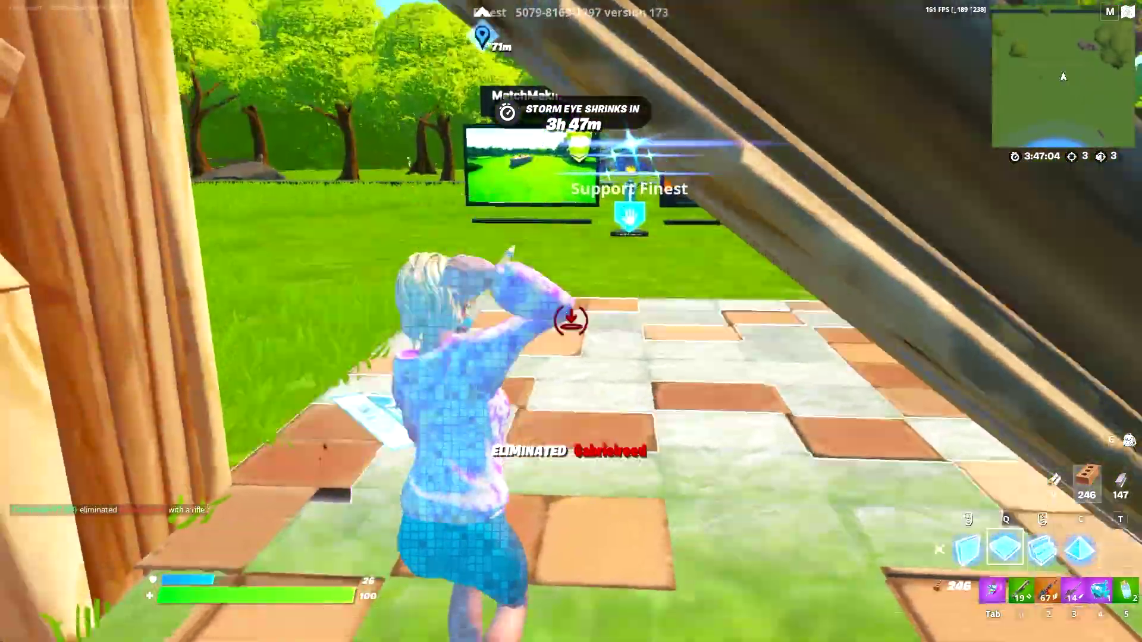
left_click(571, 321)
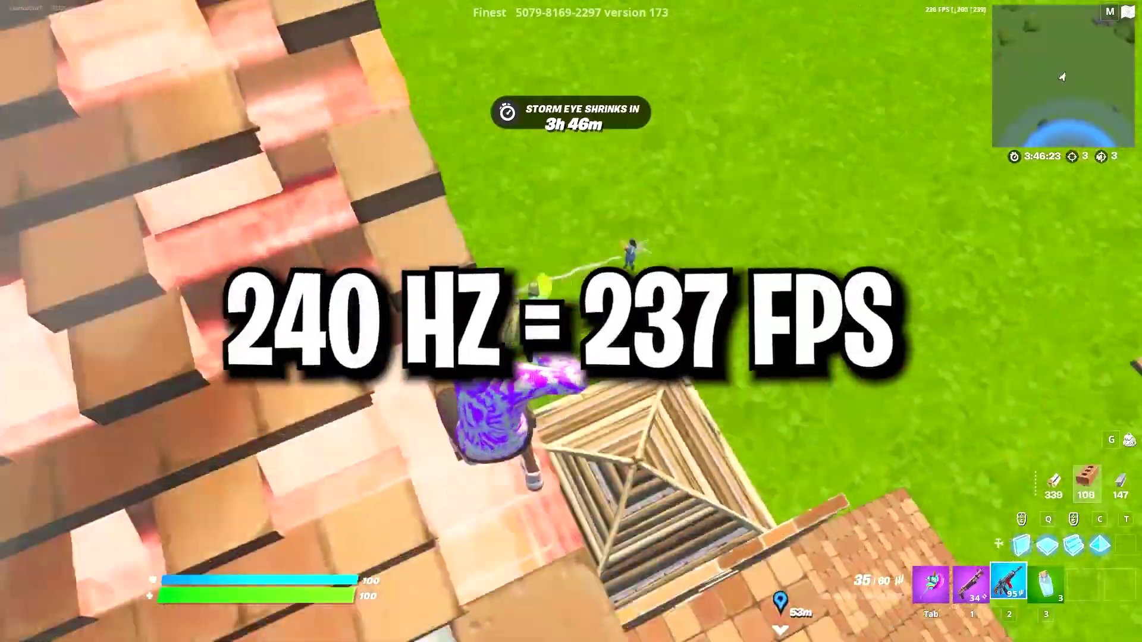
right_click(571, 321)
left_click(571, 322)
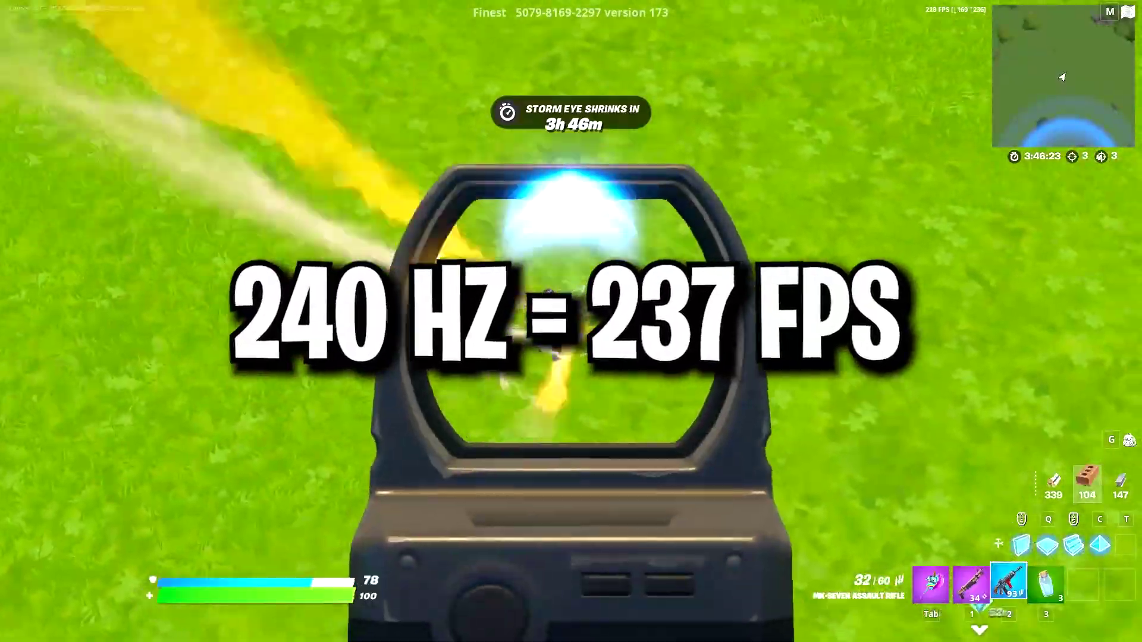
key("q")
left_click(570, 321)
left_click(571, 322)
left_click(571, 322)
left_click(571, 322)
key("2")
right_click(571, 321)
key("q")
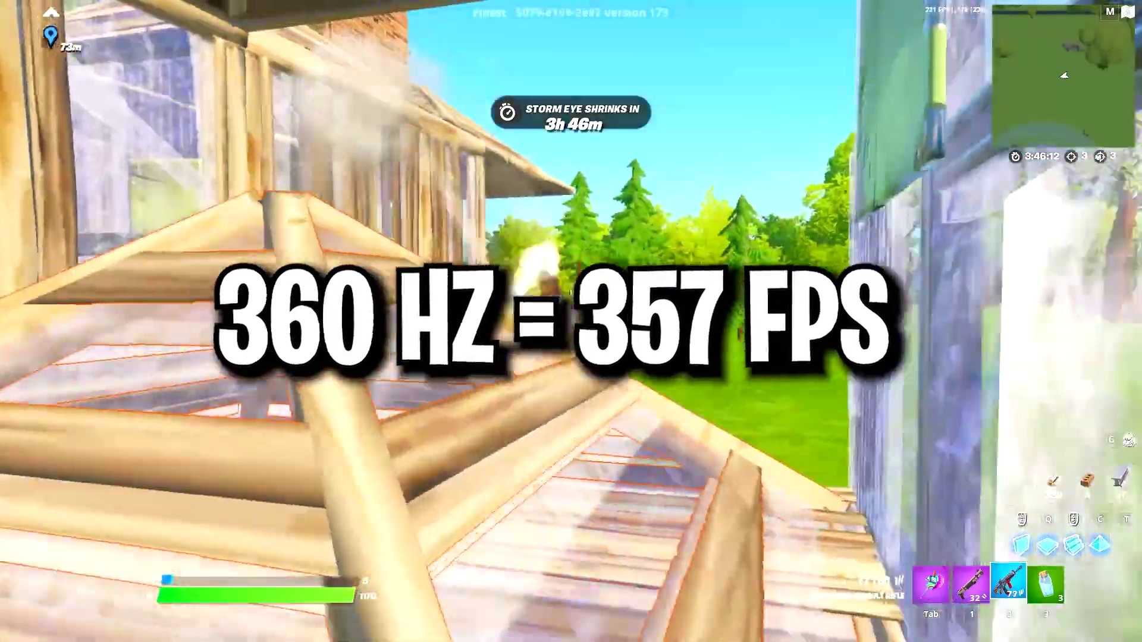
key("1")
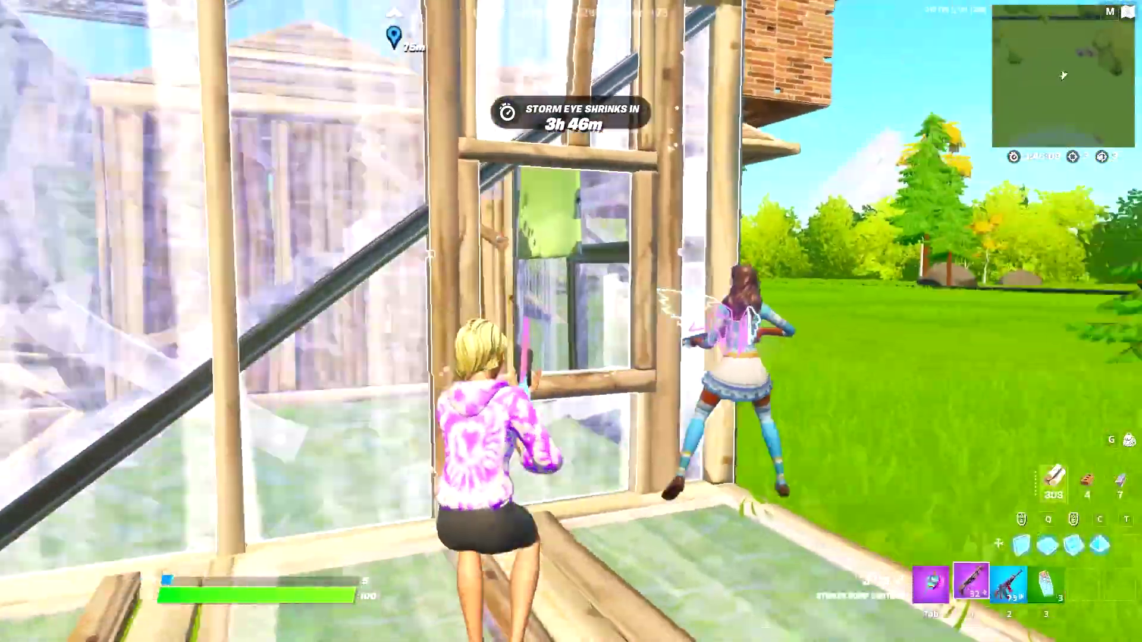
left_click(572, 322)
key("q")
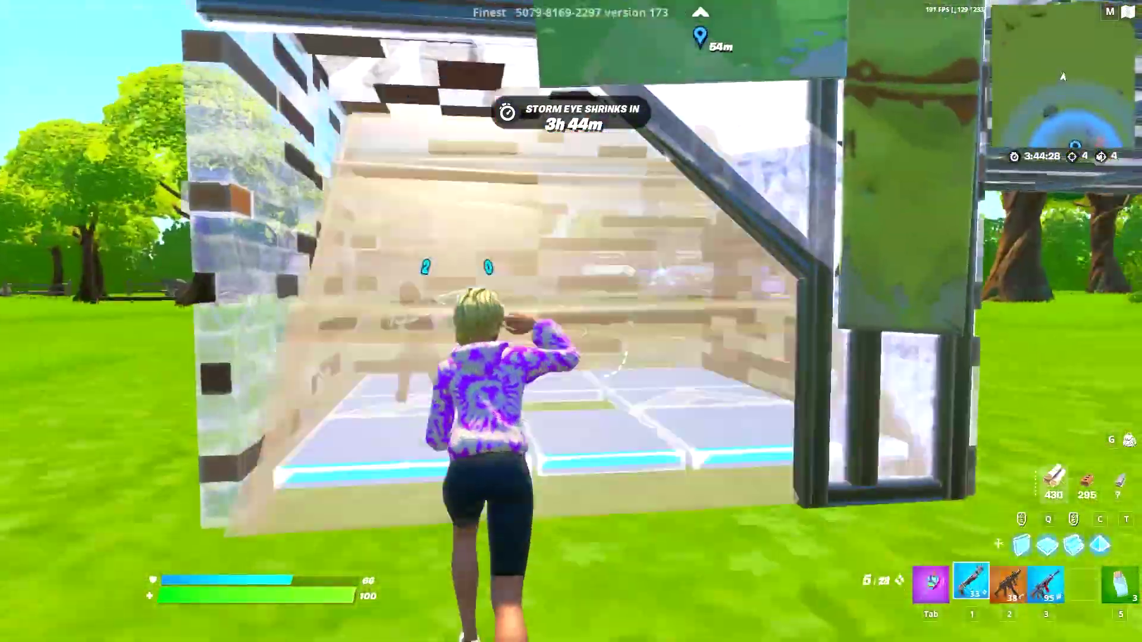
key("1")
left_click(571, 321)
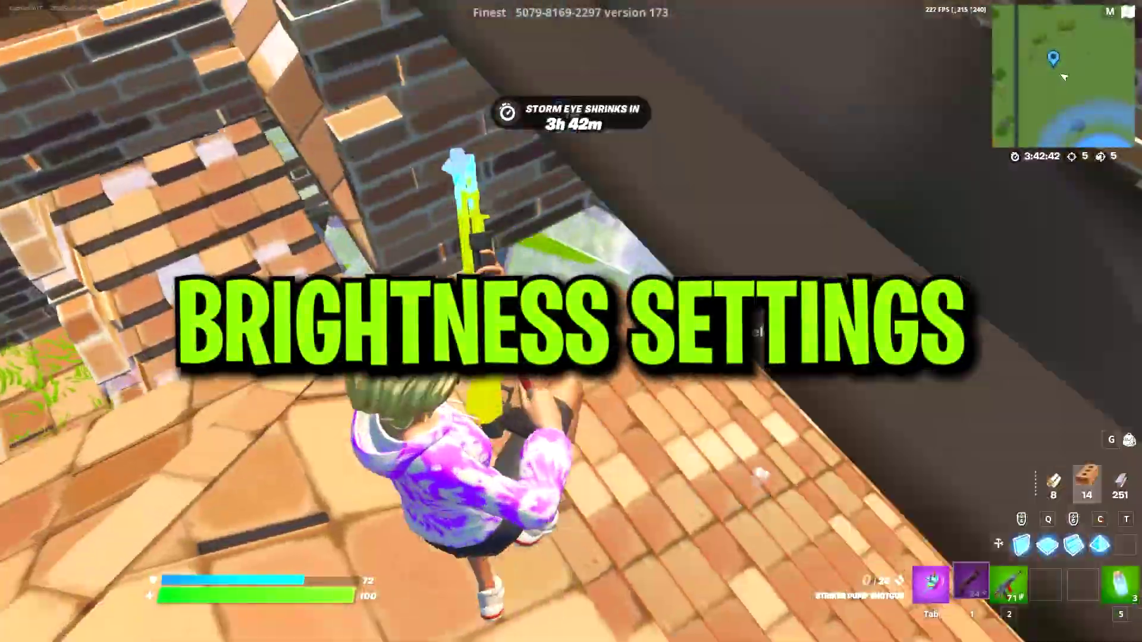
key("w")
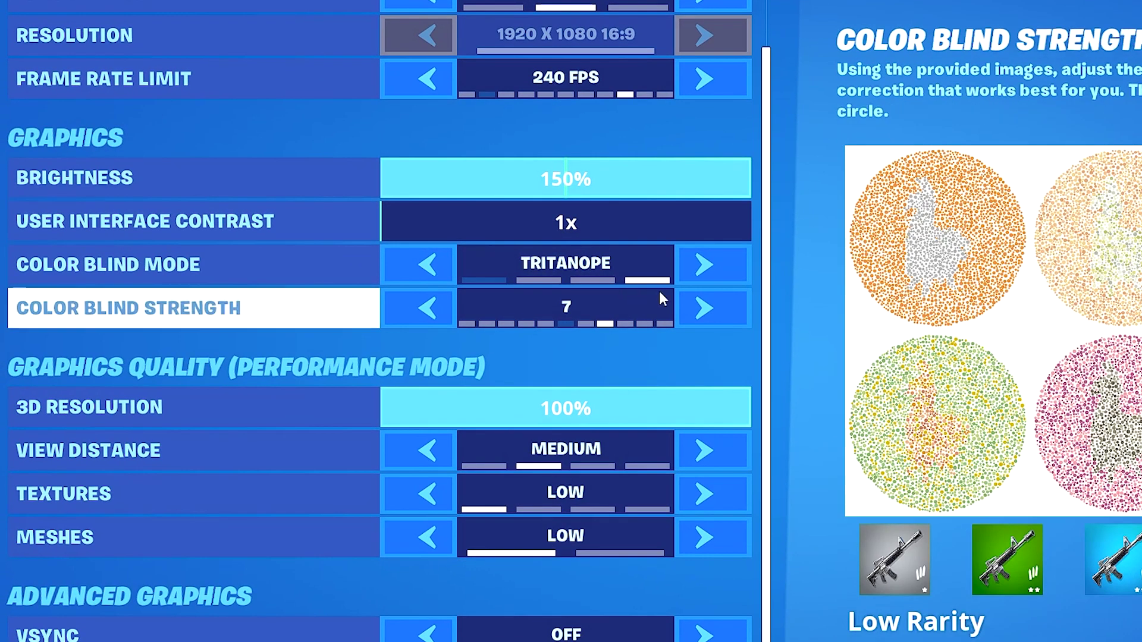
Lower Tritanope Color Blind Strength from 7 to 5 and test it with brick stair builds.
left_click(446, 303)
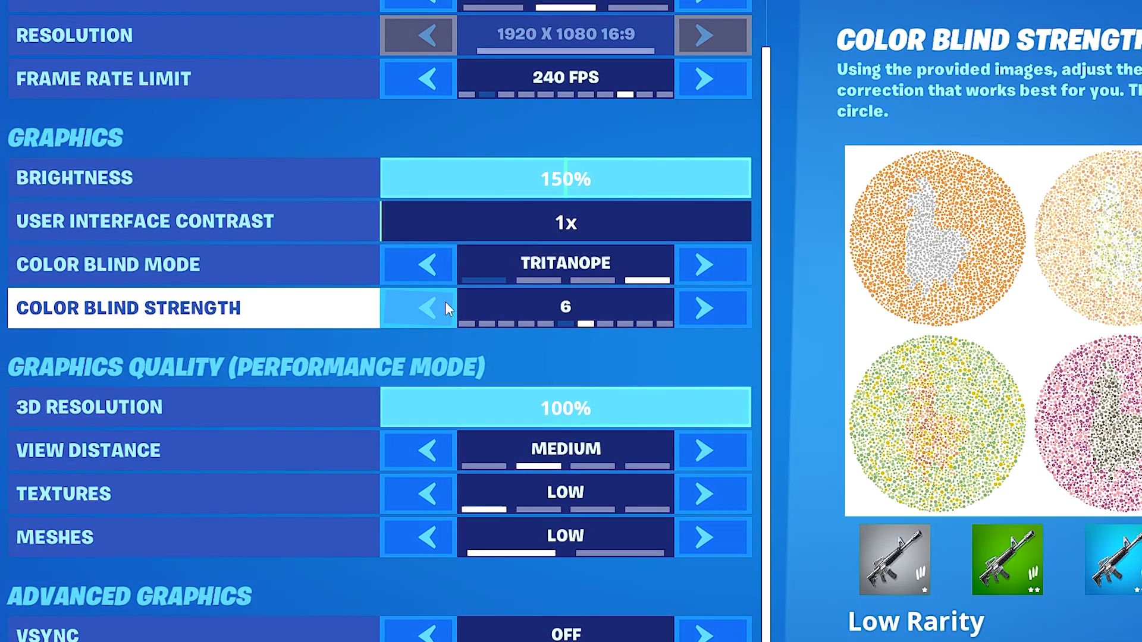
left_click(447, 304)
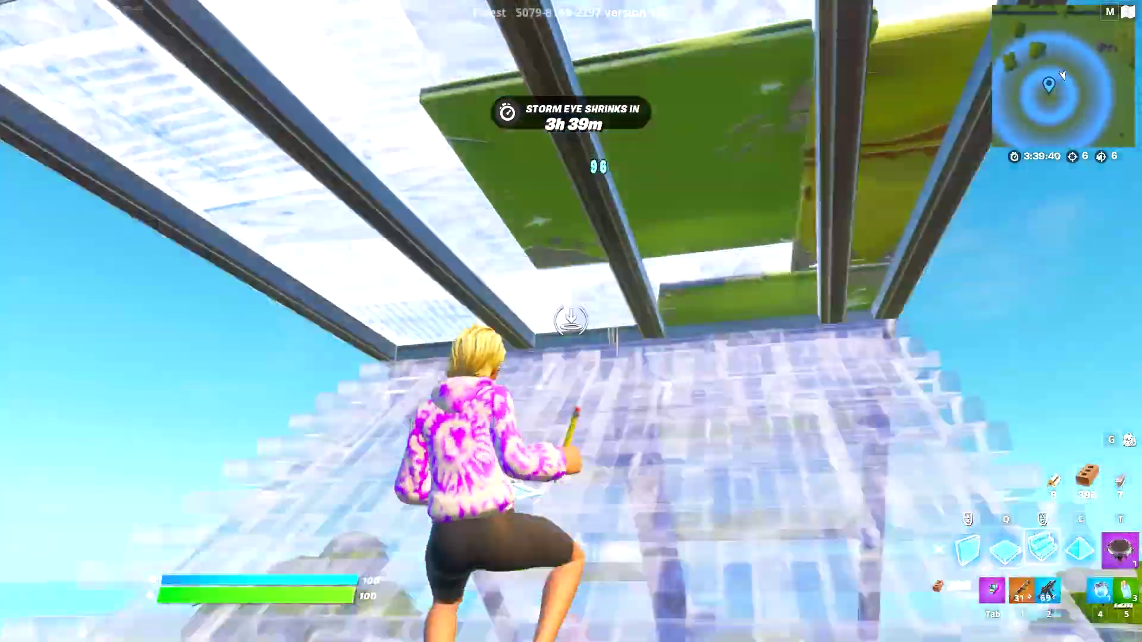
left_click(570, 321)
left_click(570, 321)
left_click(571, 321)
left_click(571, 321)
left_click(572, 322)
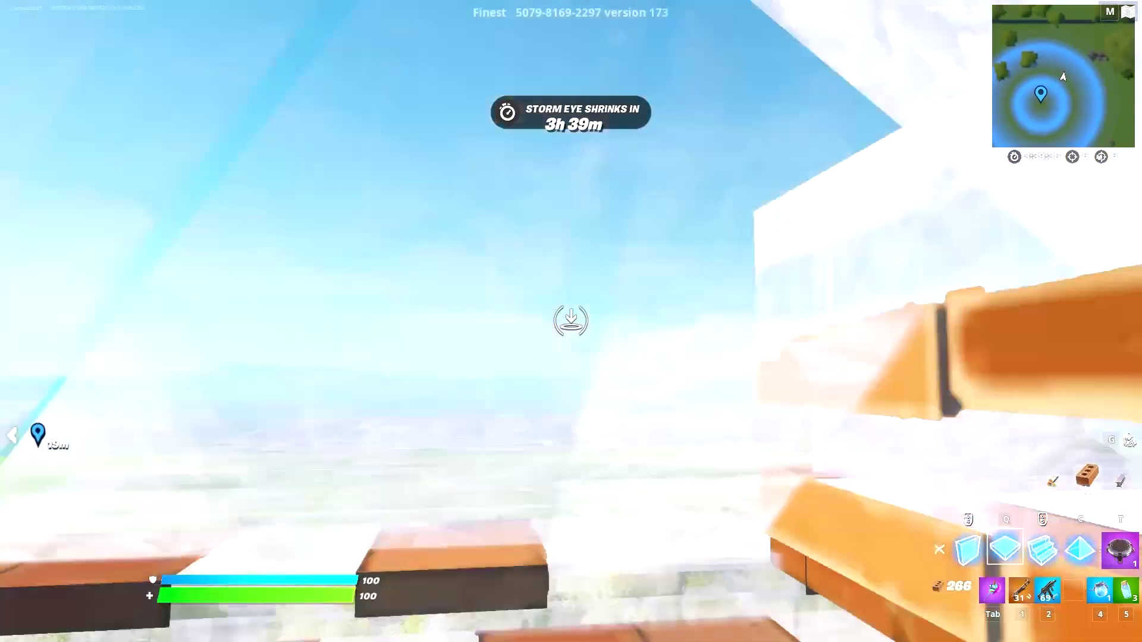
Fight with the shotgun and Stinger SMG, walling off the enemy and building a wood ramp.
left_click(571, 322)
key("1")
left_click(571, 321)
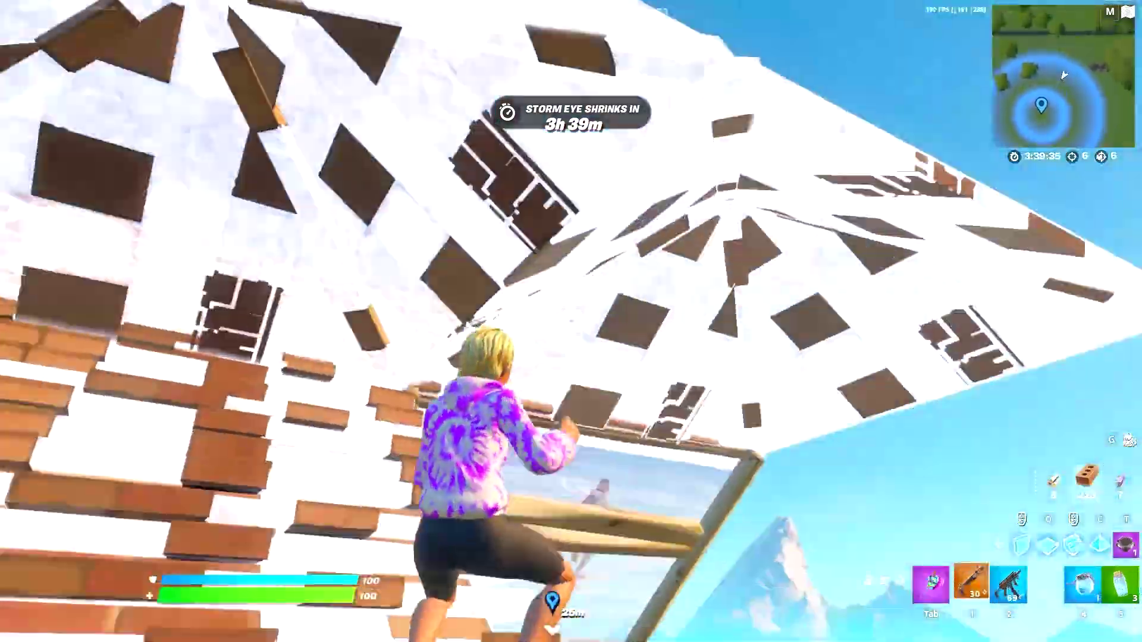
key("2")
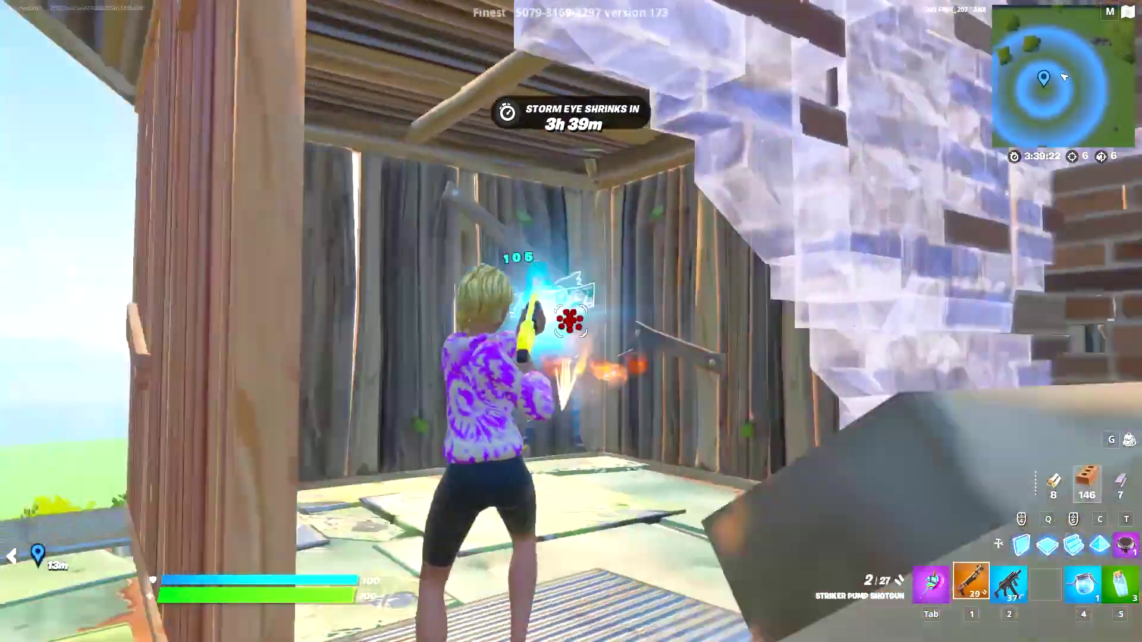
left_click(570, 321)
left_click(571, 321)
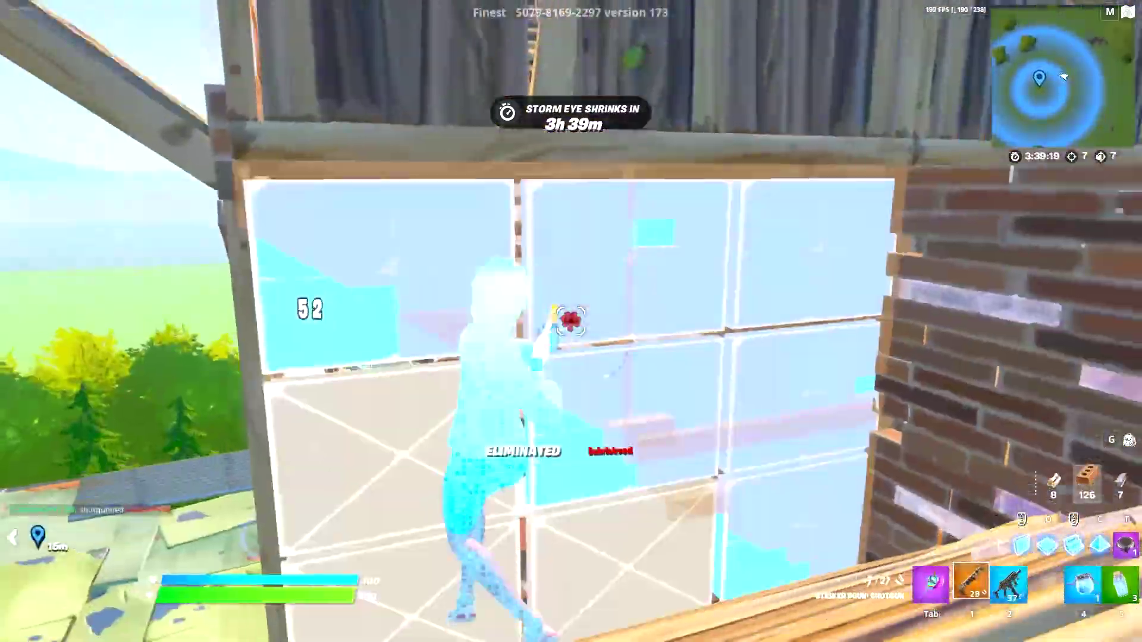
left_click(571, 321)
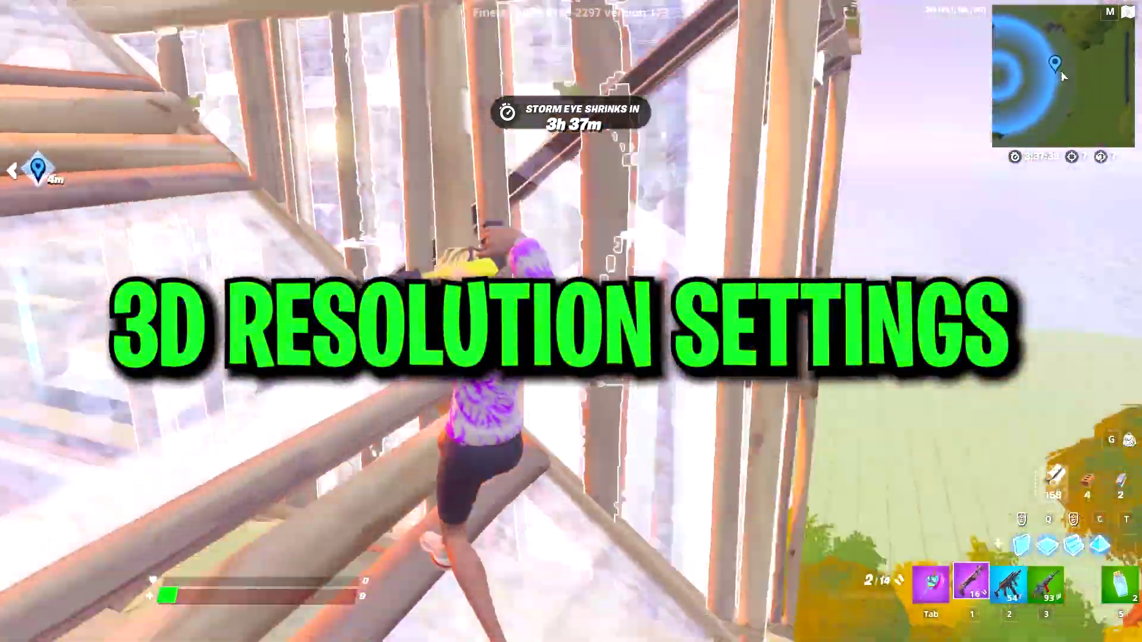
Drop 3D Resolution from 100% to 85%, keeping Brightness at 125%.
left_click(571, 322)
left_click(571, 321)
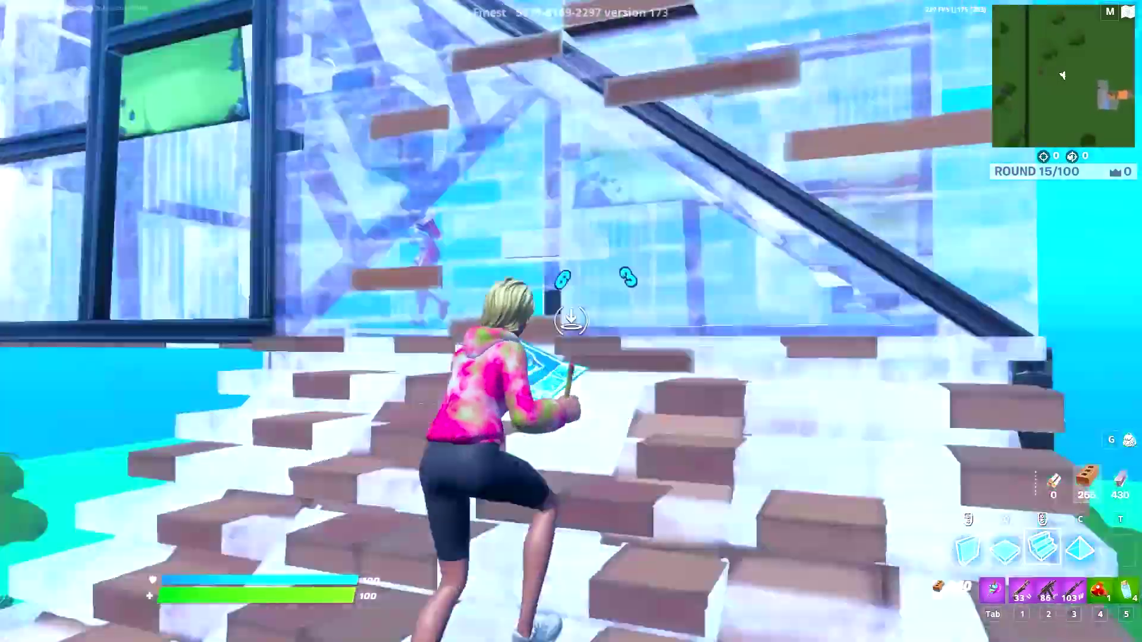
key("1")
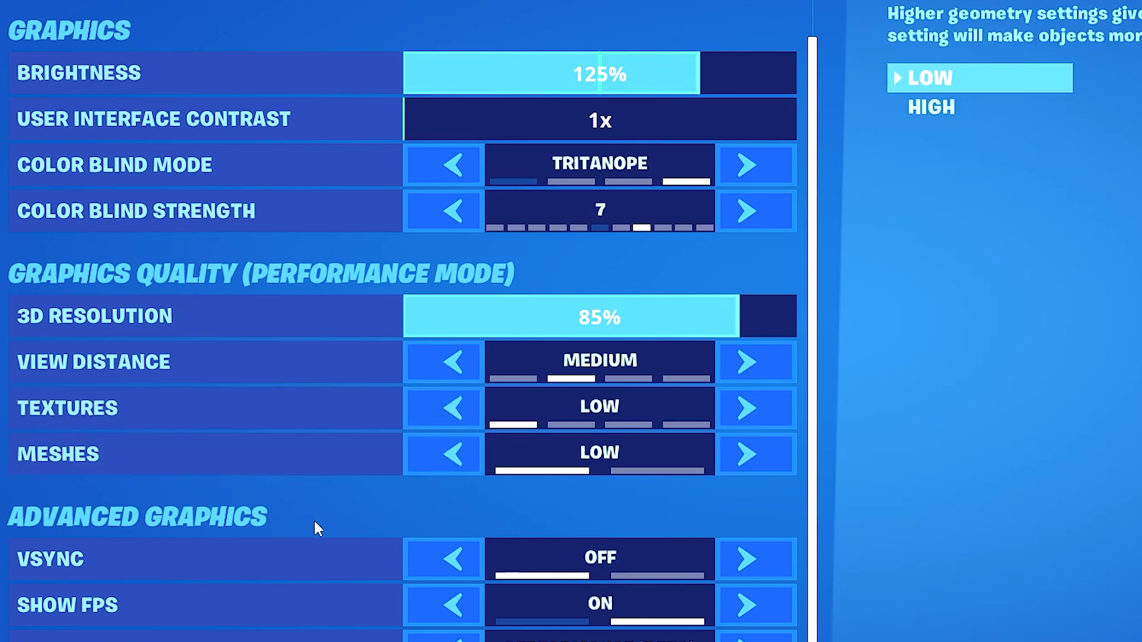
scroll(601, 569, "down", 2)
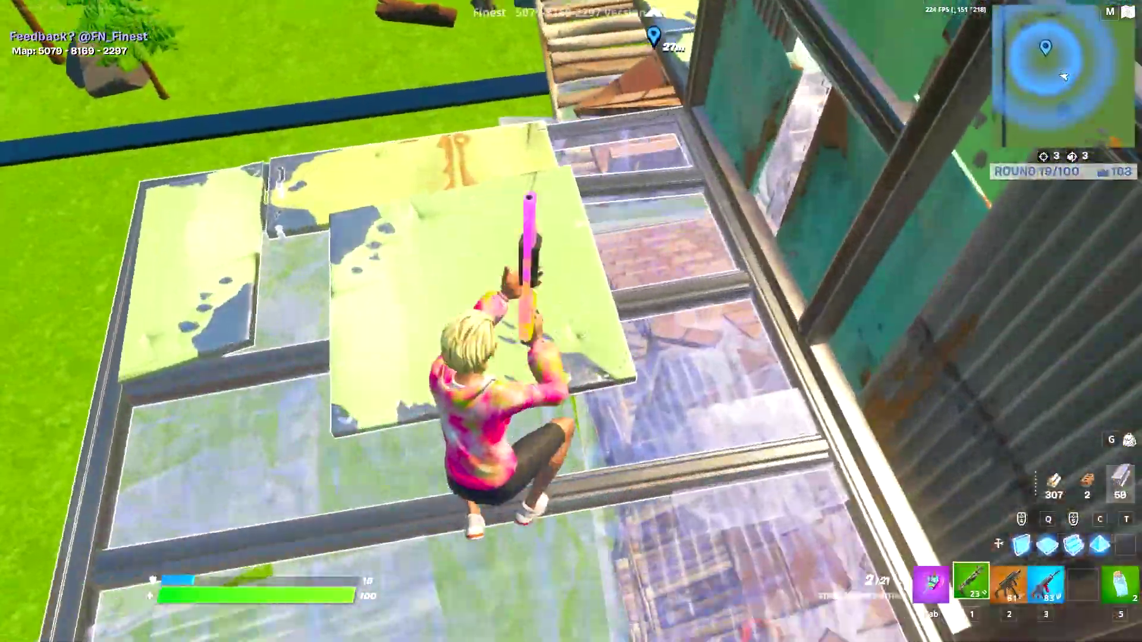
key("1")
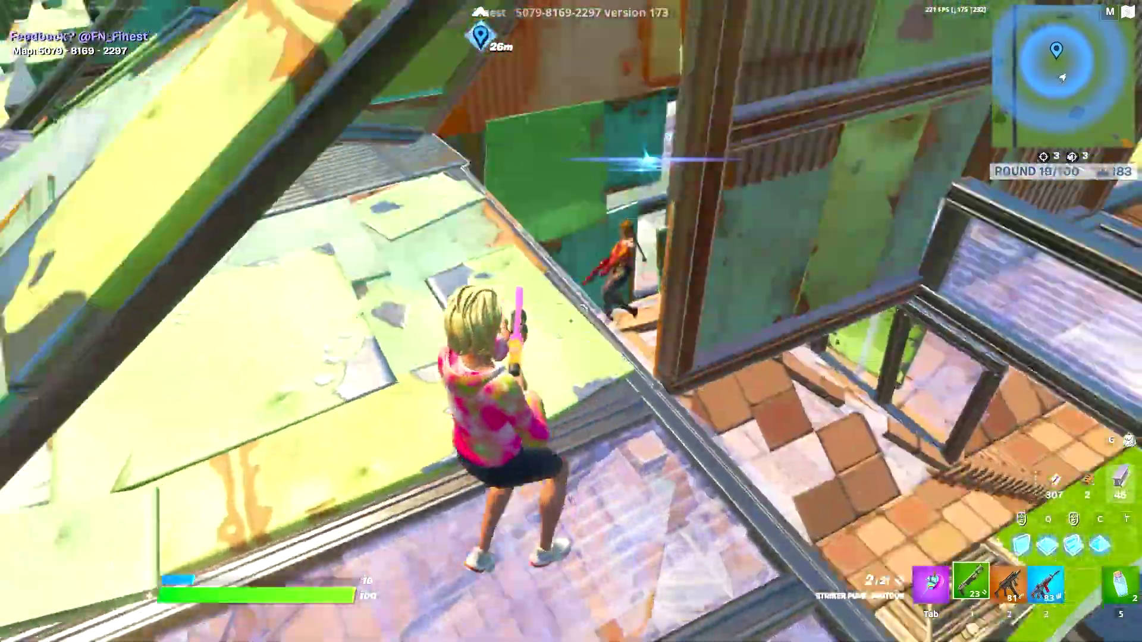
left_click(572, 321)
key("f")
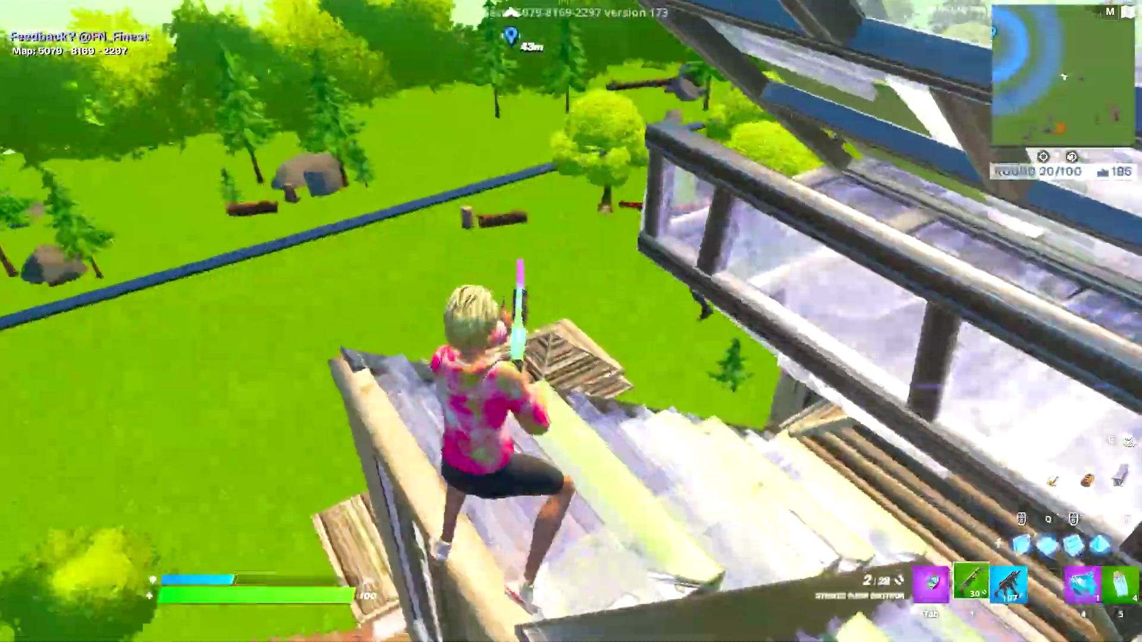
left_click(571, 321)
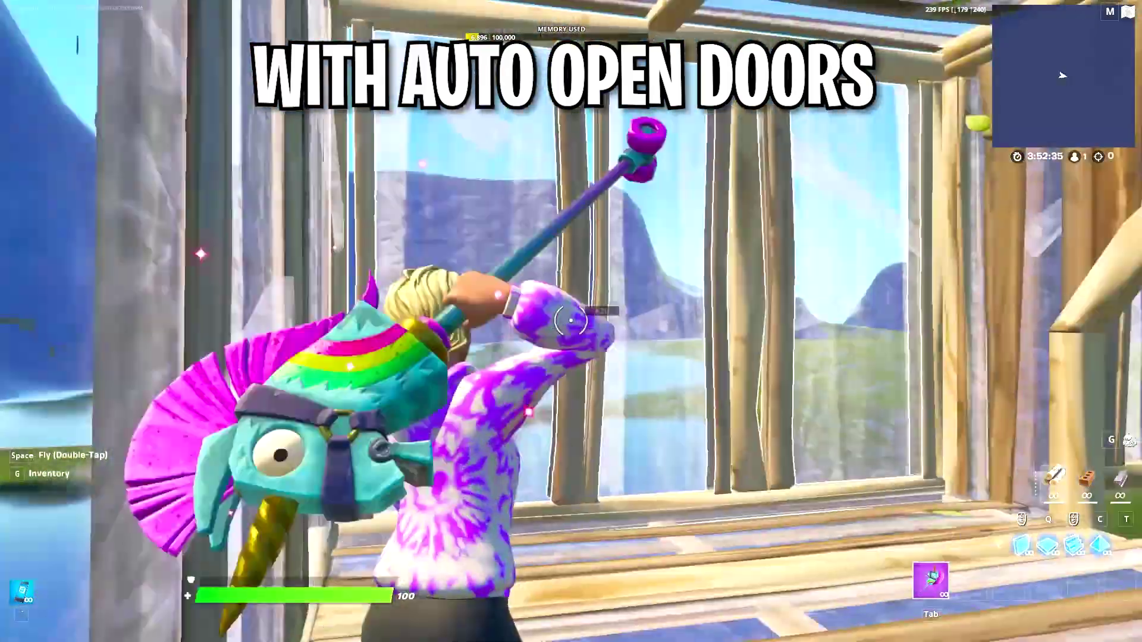
key("w")
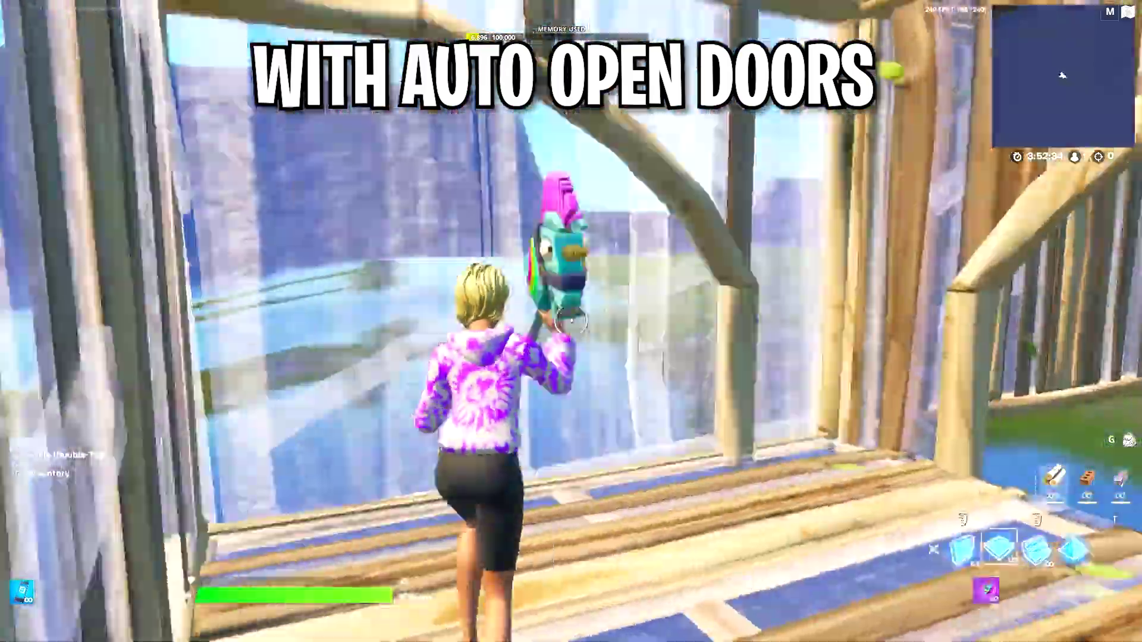
Walk through builds and open the wooden door to compare Auto Open Doors behaviour.
key("2")
key("q")
key("w")
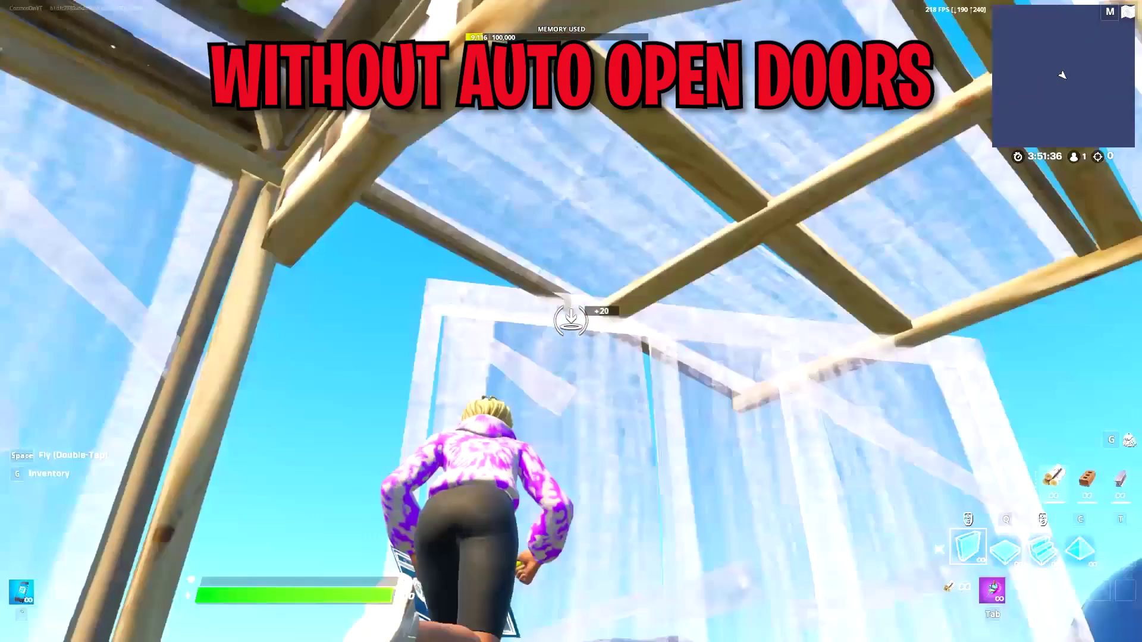
key("w")
key("w")
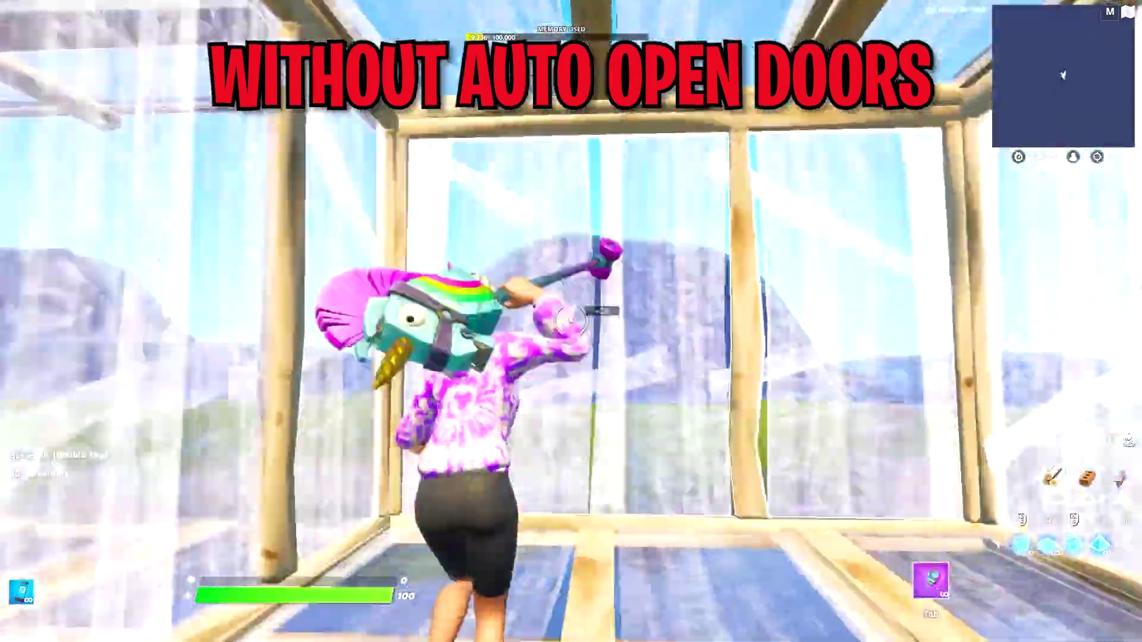
key("e")
key("w")
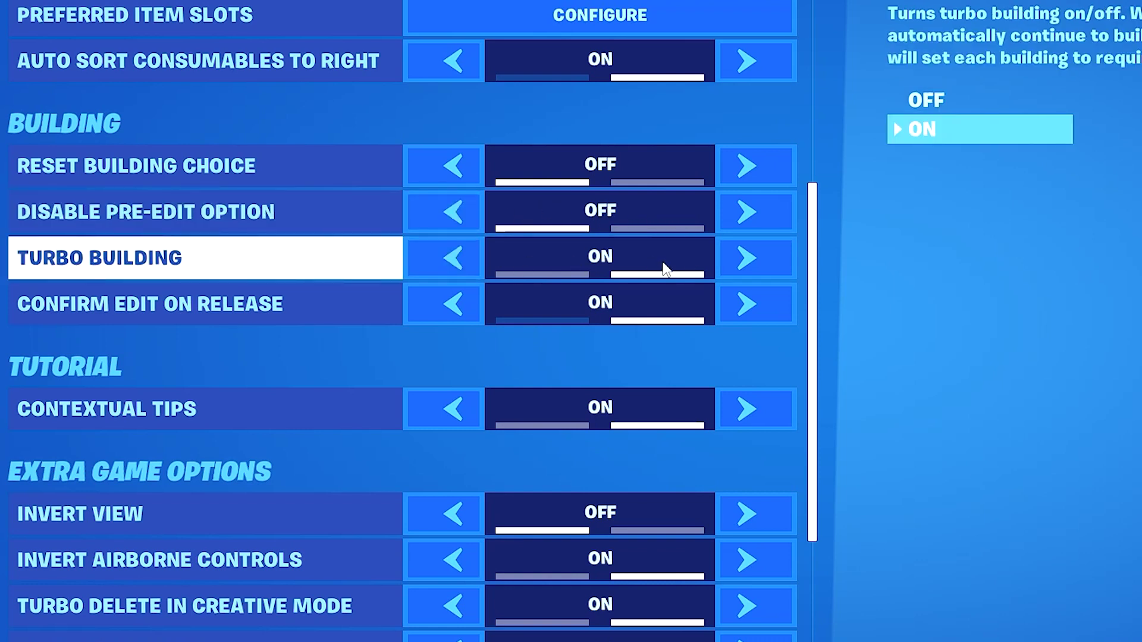
Toggle Confirm Edit on Release off and back on, then demo shooting and wooden builds.
left_click(453, 309)
left_click(763, 304)
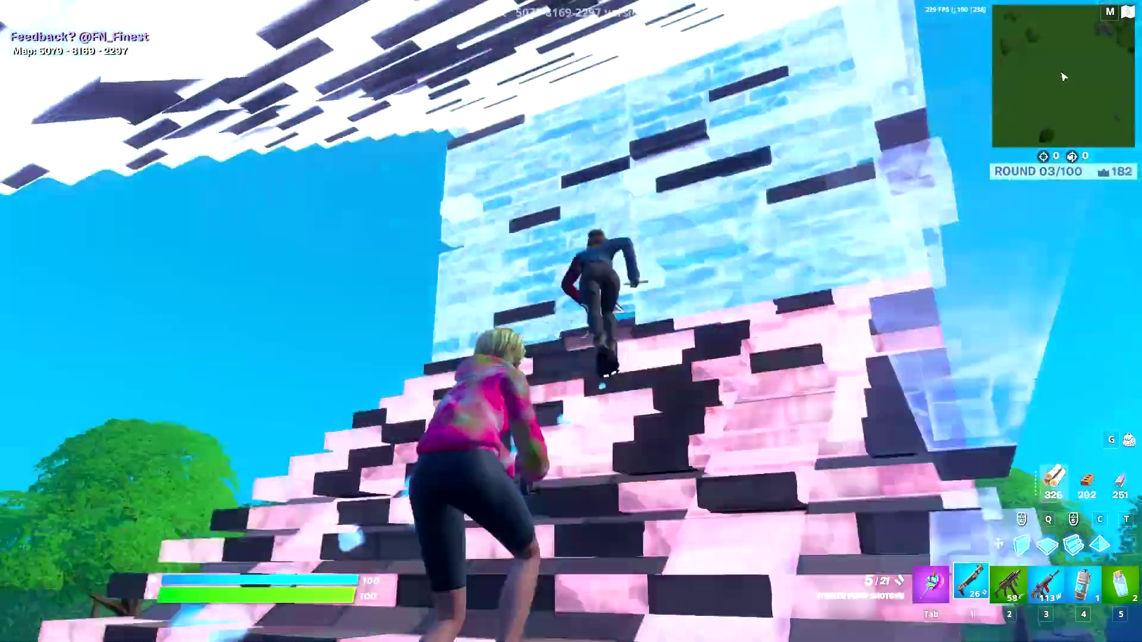
left_click(571, 321)
left_click(571, 321)
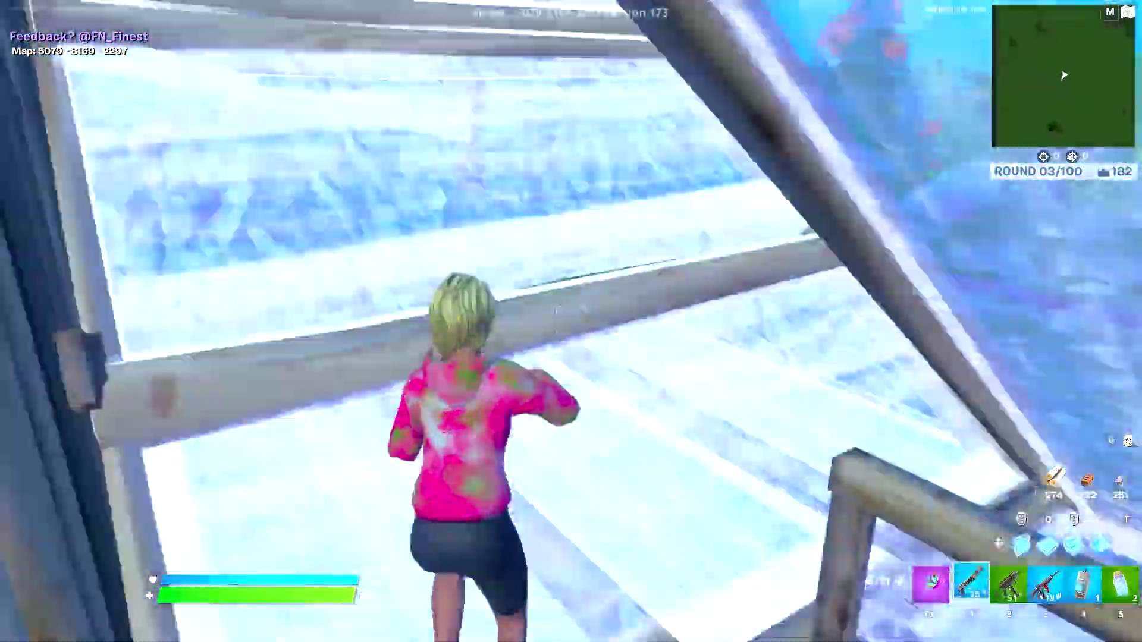
left_click(571, 321)
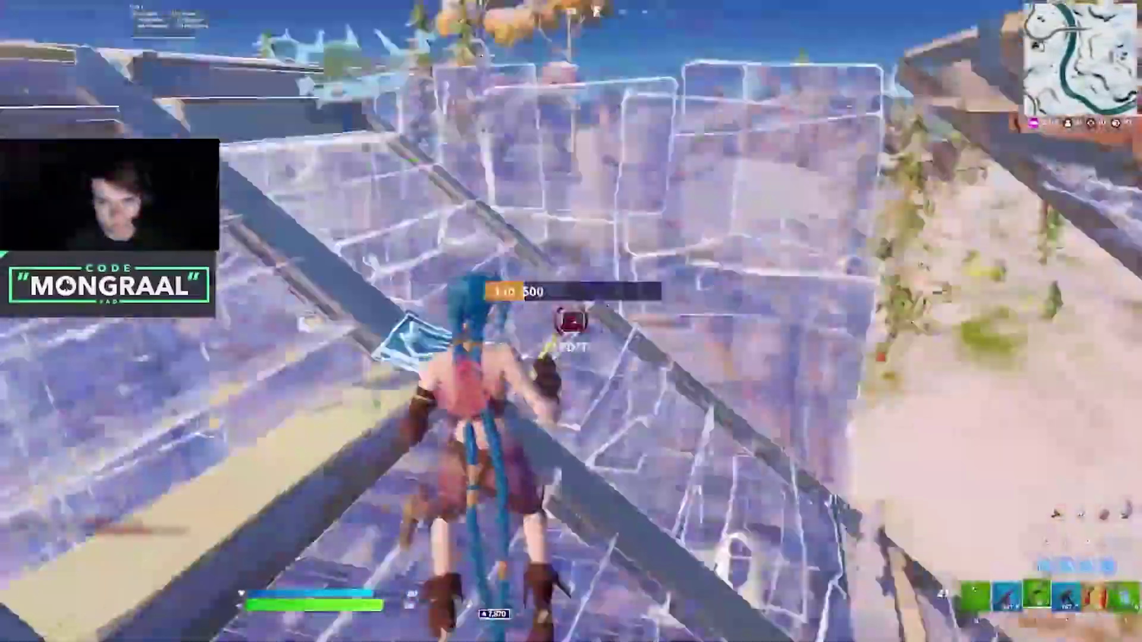
left_click(571, 321)
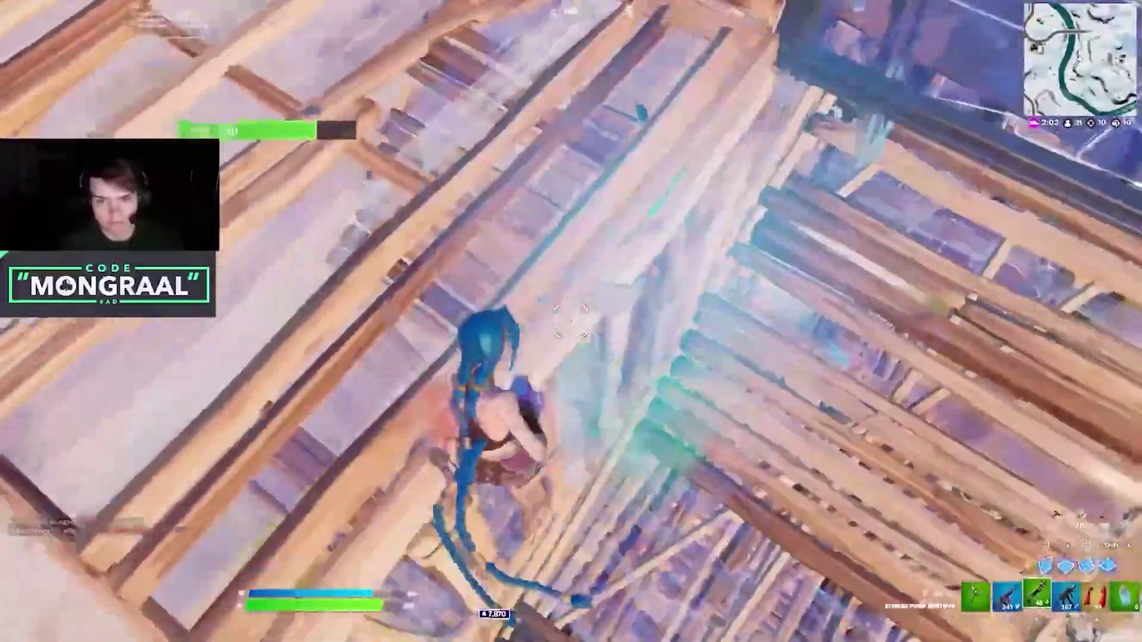
left_click(571, 321)
Alternate between wall builds and the shotgun to eliminate an enemy.
key("q")
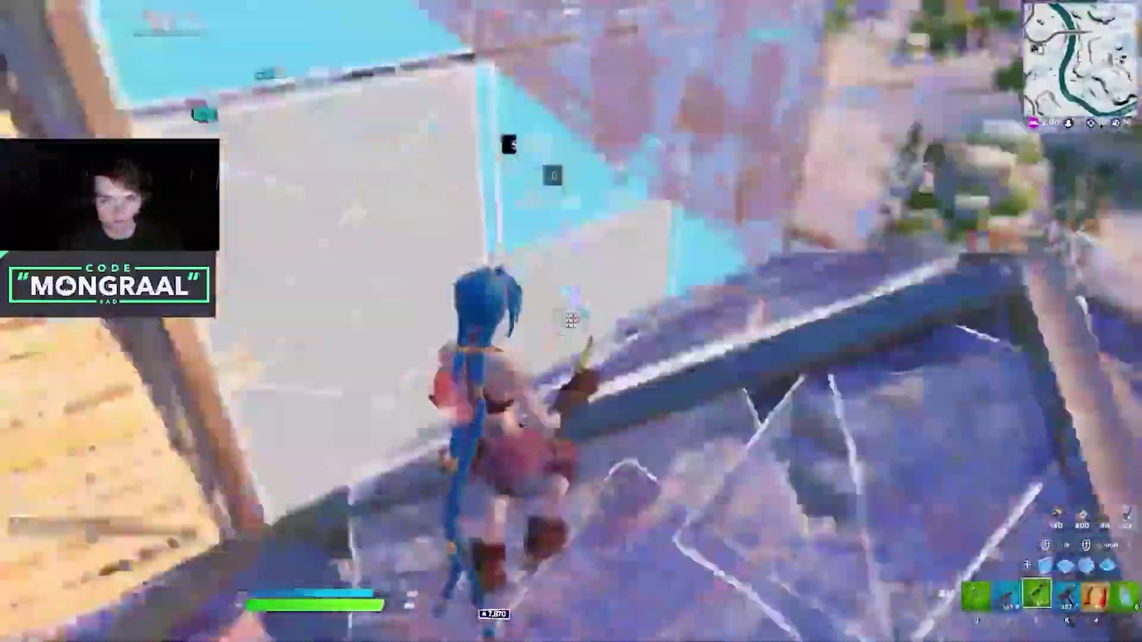
left_click(572, 321)
key("q")
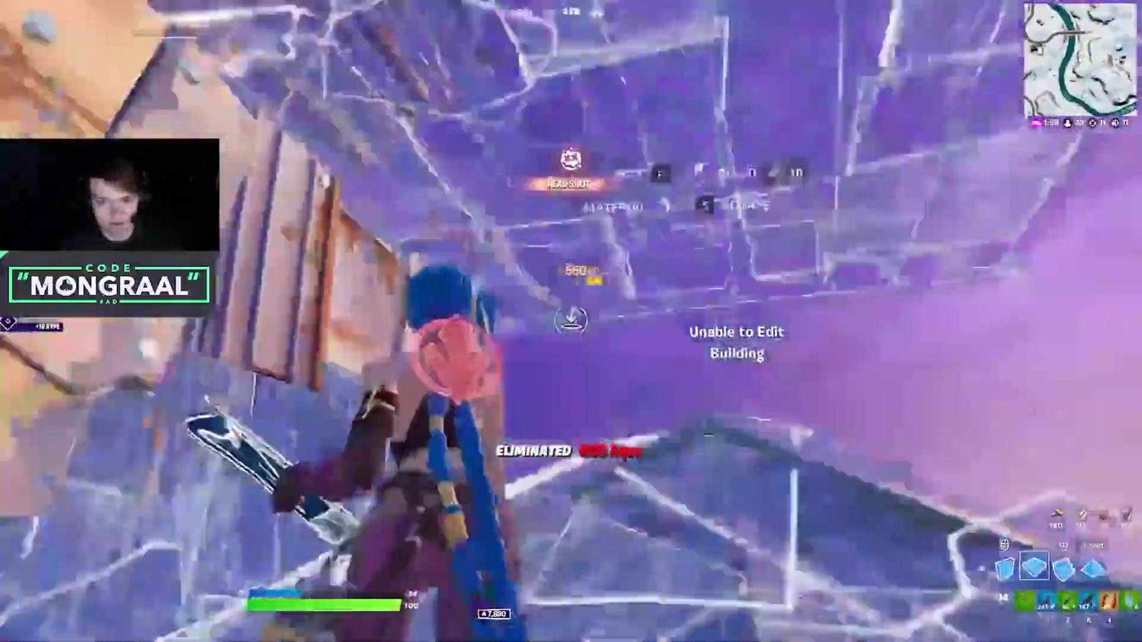
left_click(571, 321)
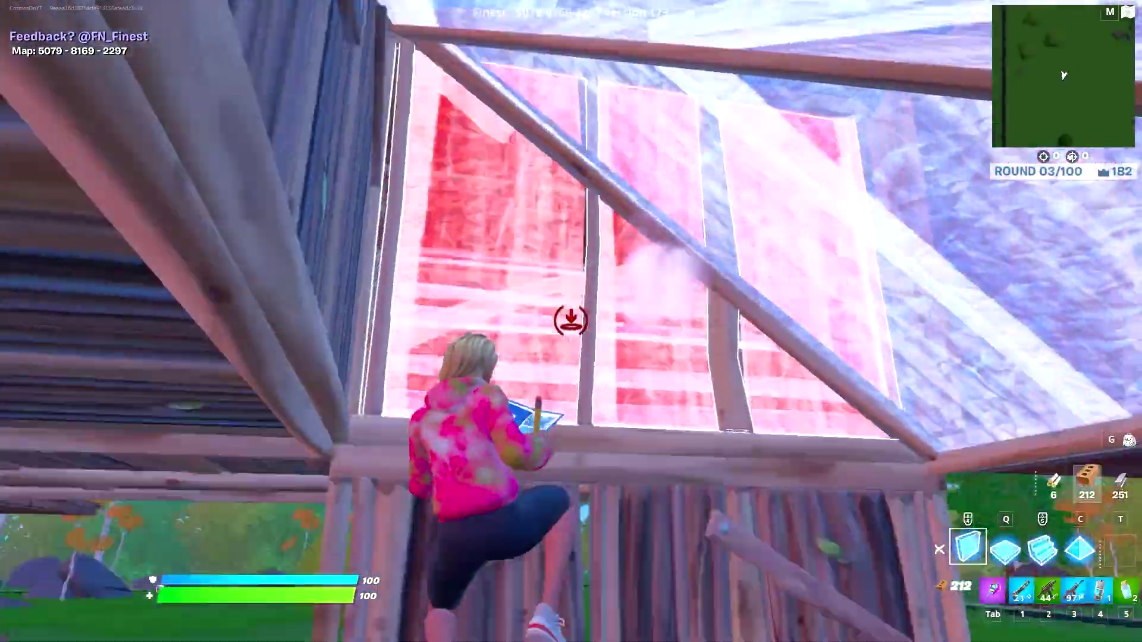
key("1")
key("q")
left_click(571, 321)
key("1")
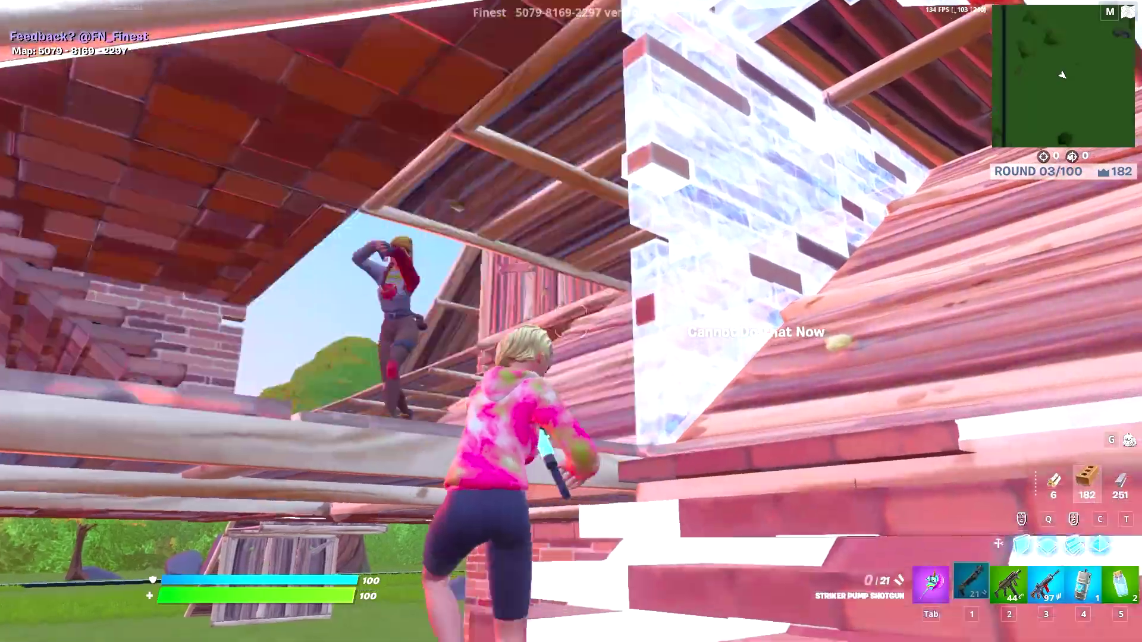
Fight from raised builds with the MK-Seven Assault Rifle and shotgun.
key("3")
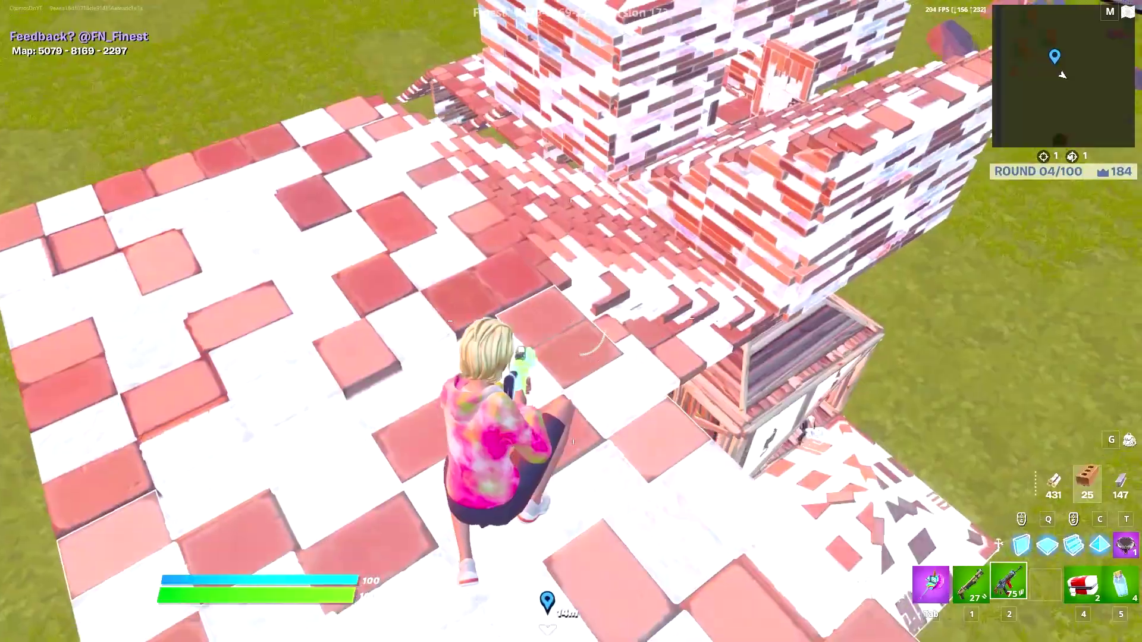
key("1")
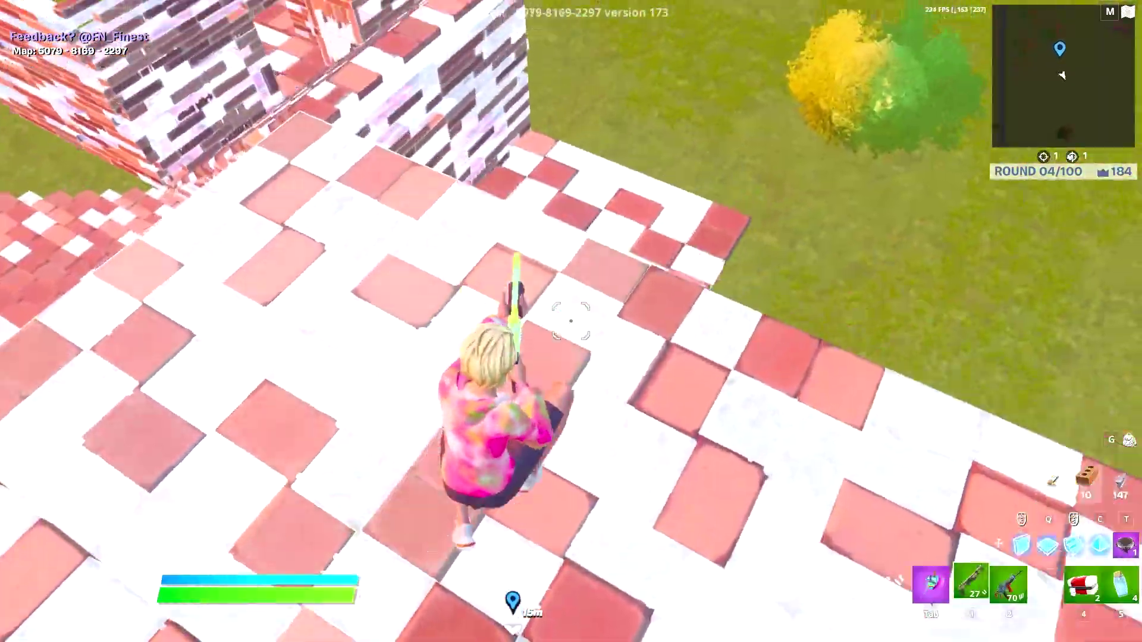
left_click(571, 322)
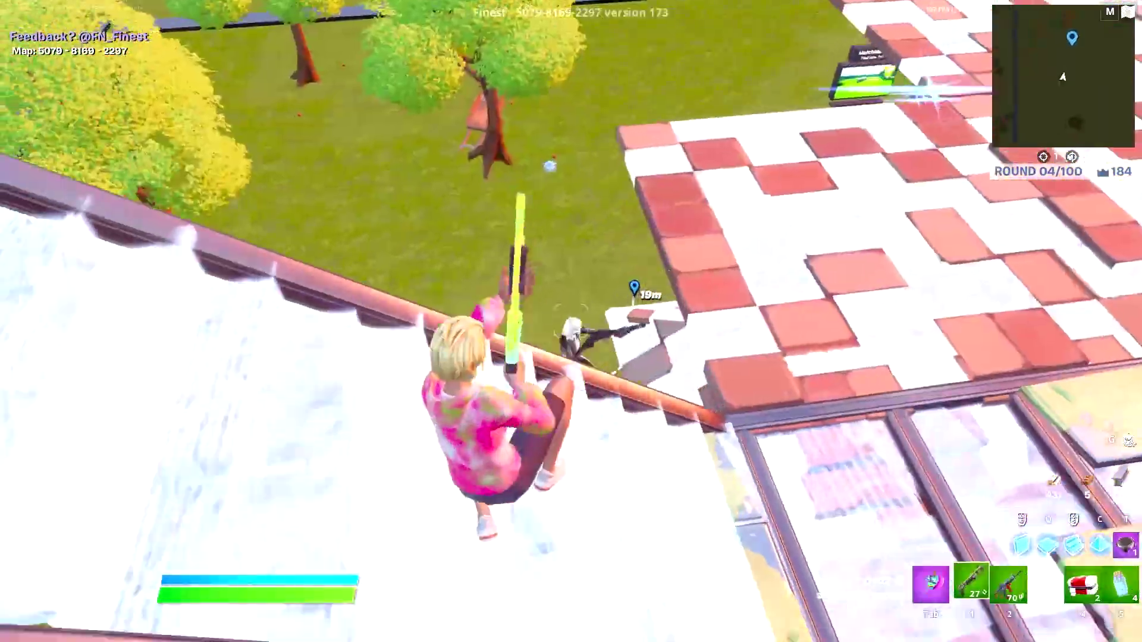
left_click(571, 321)
key("2")
right_click(571, 321)
left_click(572, 322)
Show Audio settings with Main volume 50% and Music and Sound Effects at 0%.
key("q")
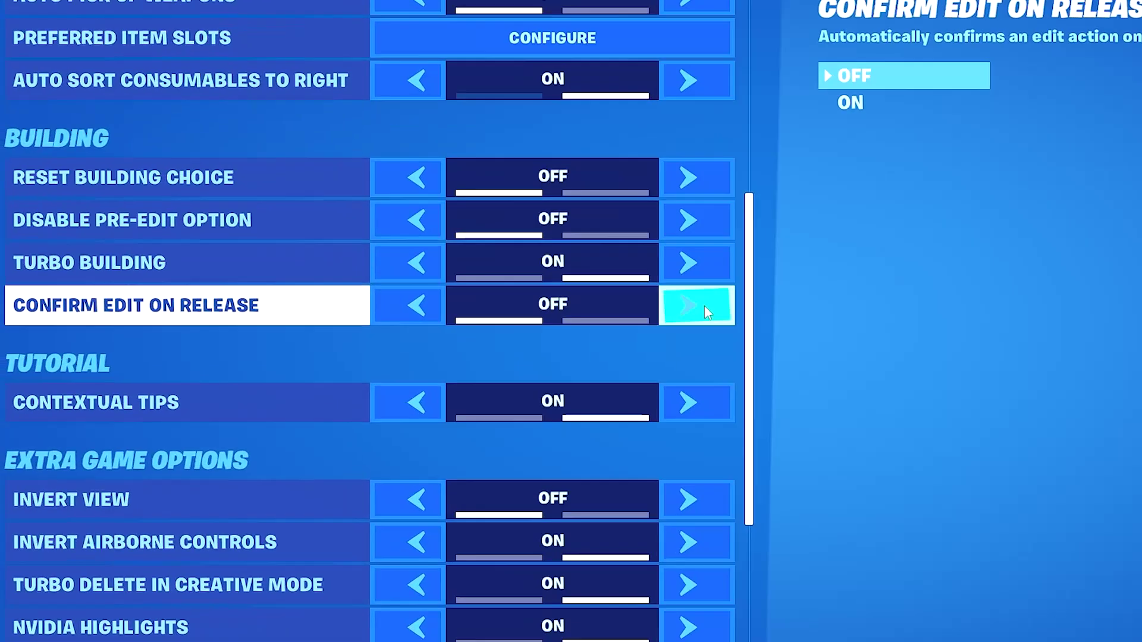
left_click(699, 305)
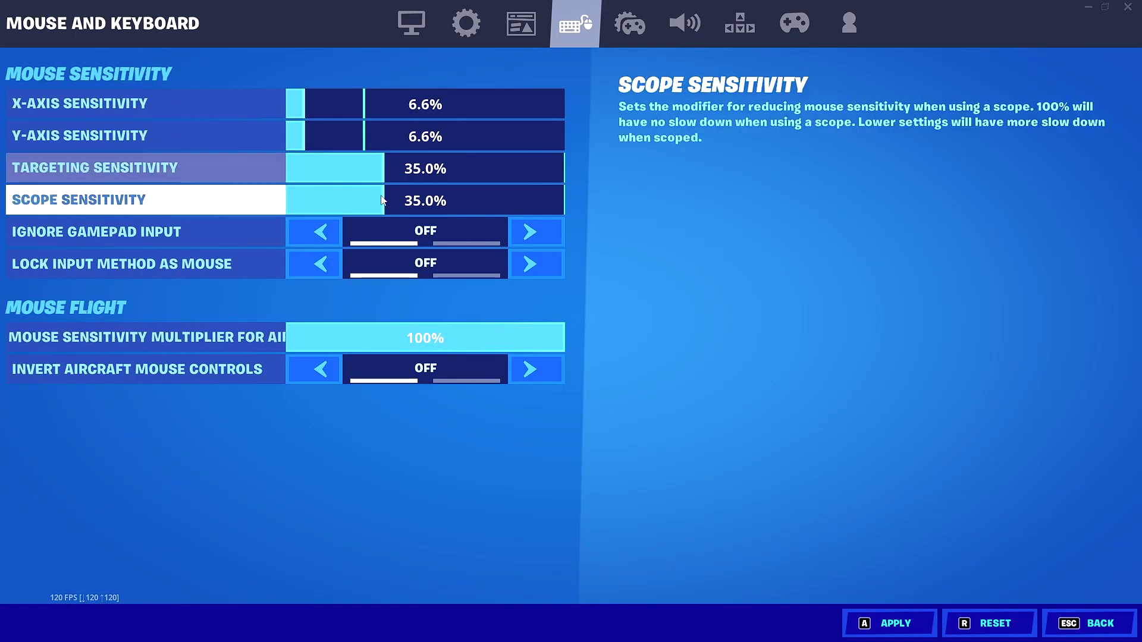
key("Up")
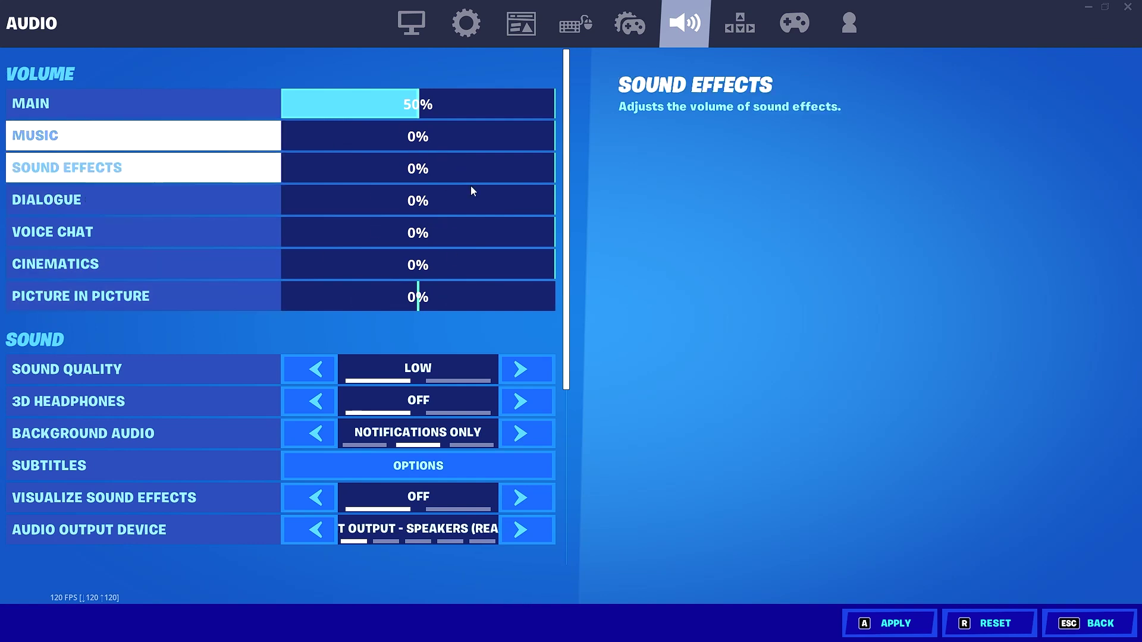
Scroll the Audio settings list down to Visualize Sound Effects.
scroll(387, 267, "down", 4)
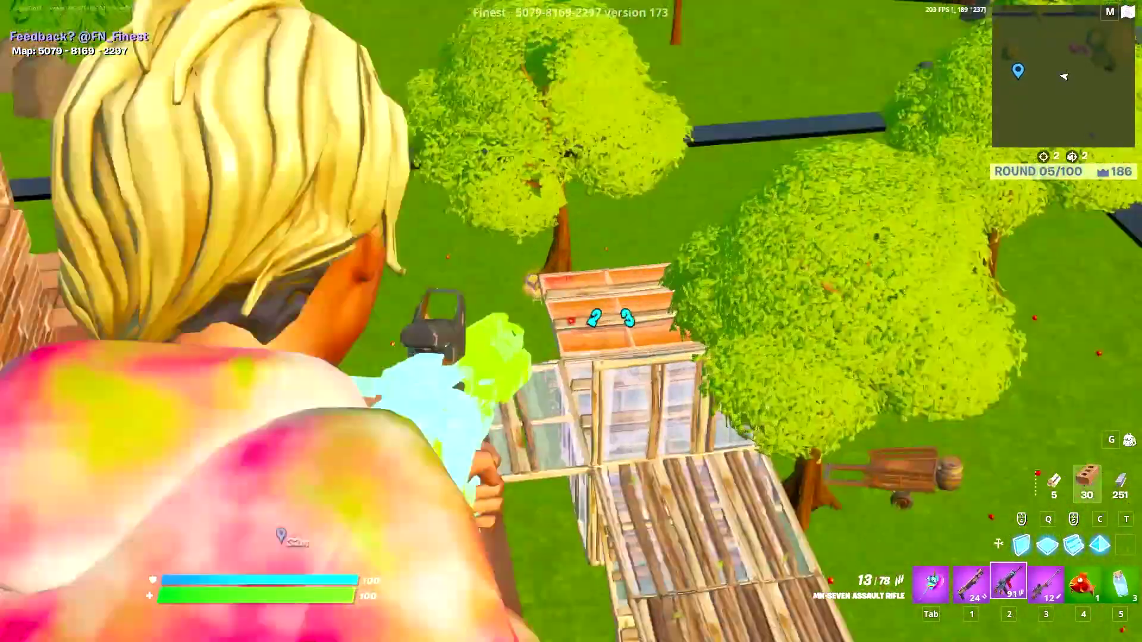
Fire at an opponent and place metal floor and wall builds.
left_click(572, 322)
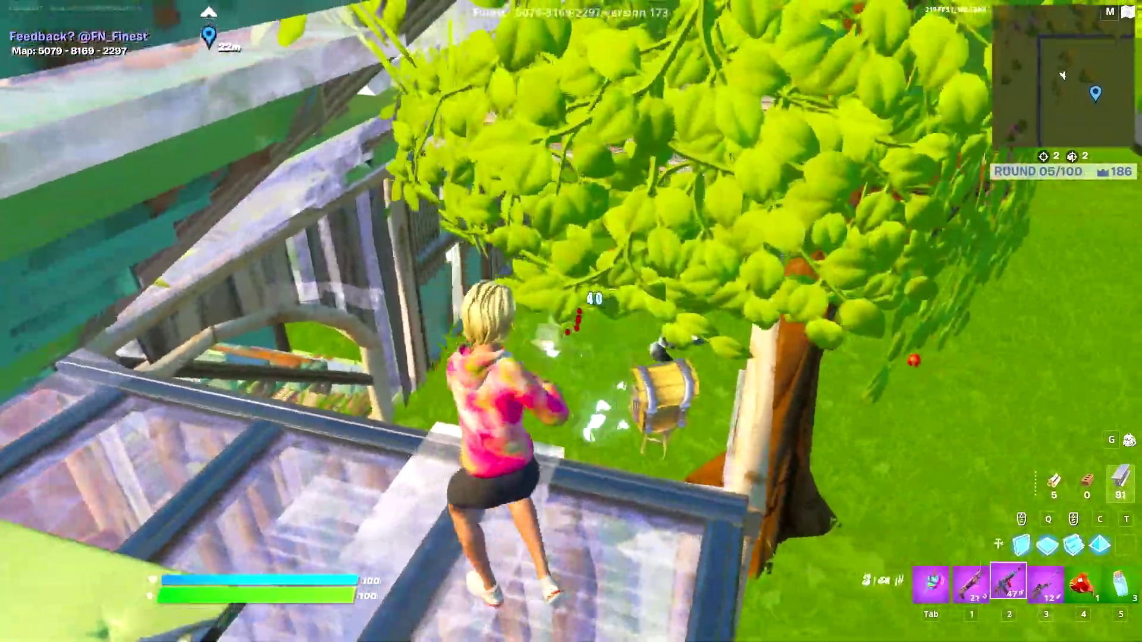
key("q")
left_click(572, 322)
key("1")
key("q")
left_click(571, 322)
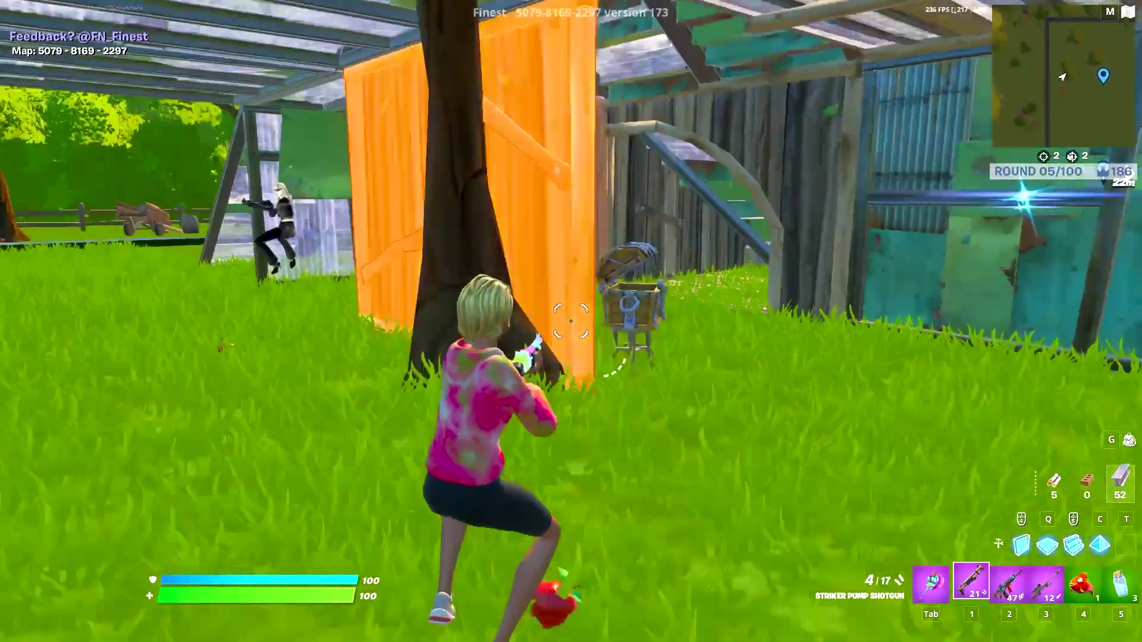
key("1")
key("s")
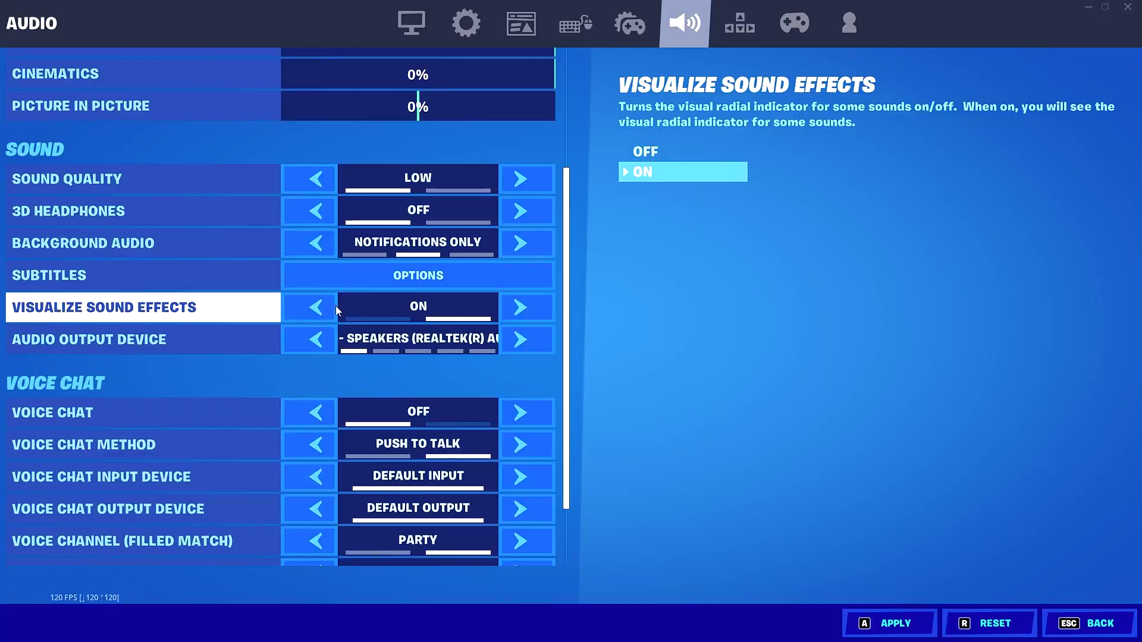
Turn Visualize Sound Effects OFF, then finish the fight with the Stinger SMG and pump shotgun.
left_click(318, 306)
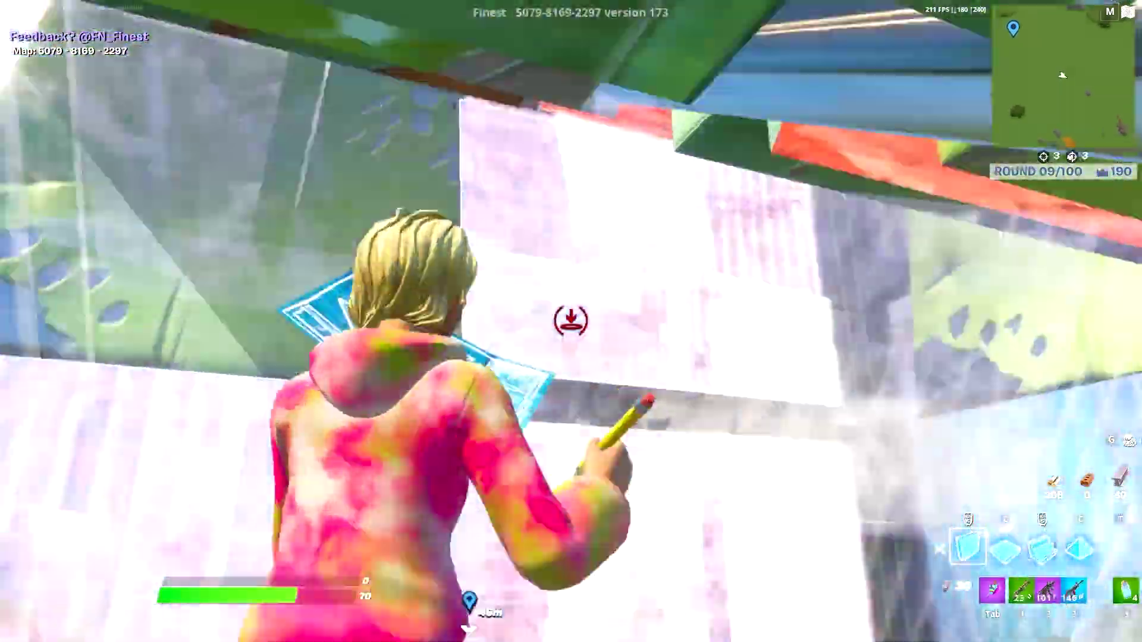
left_click(571, 321)
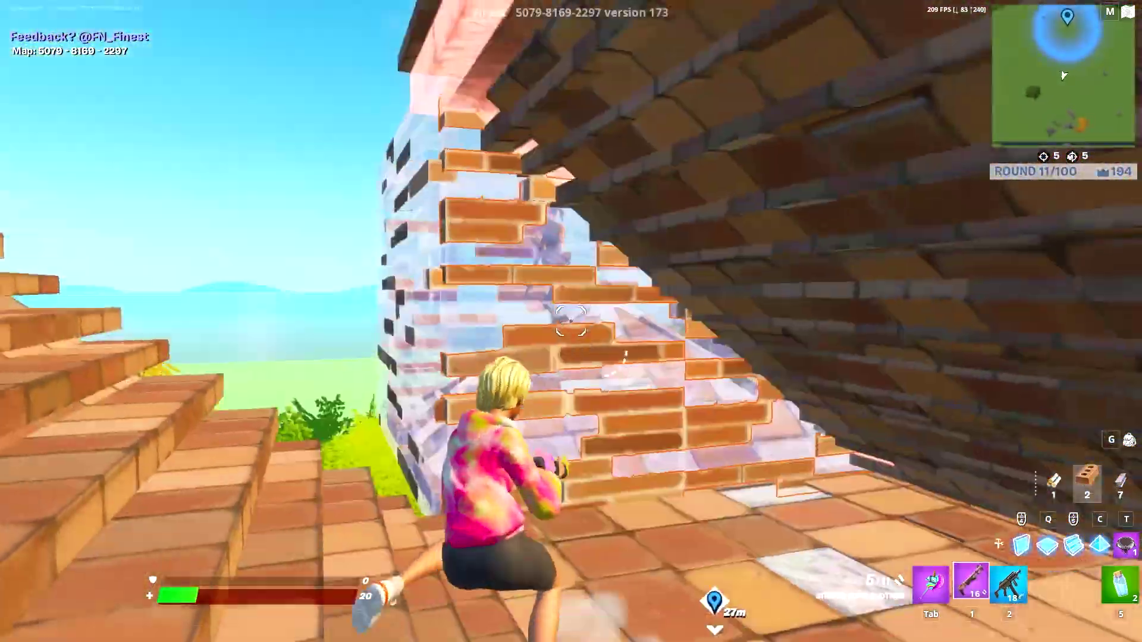
left_click(571, 321)
key("2")
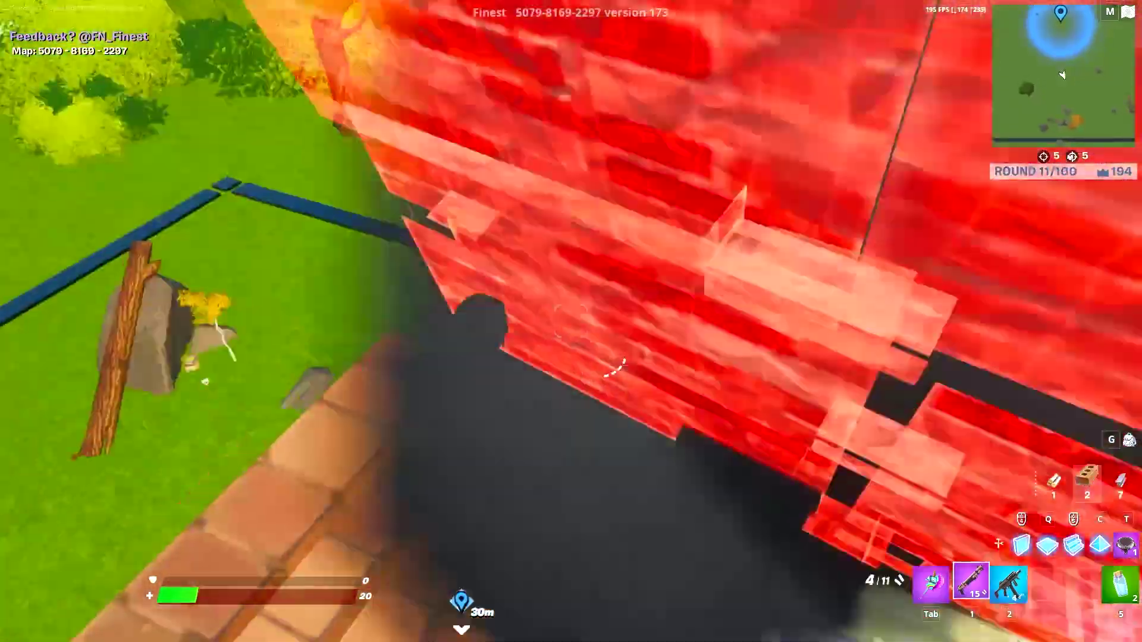
key("1")
left_click(572, 321)
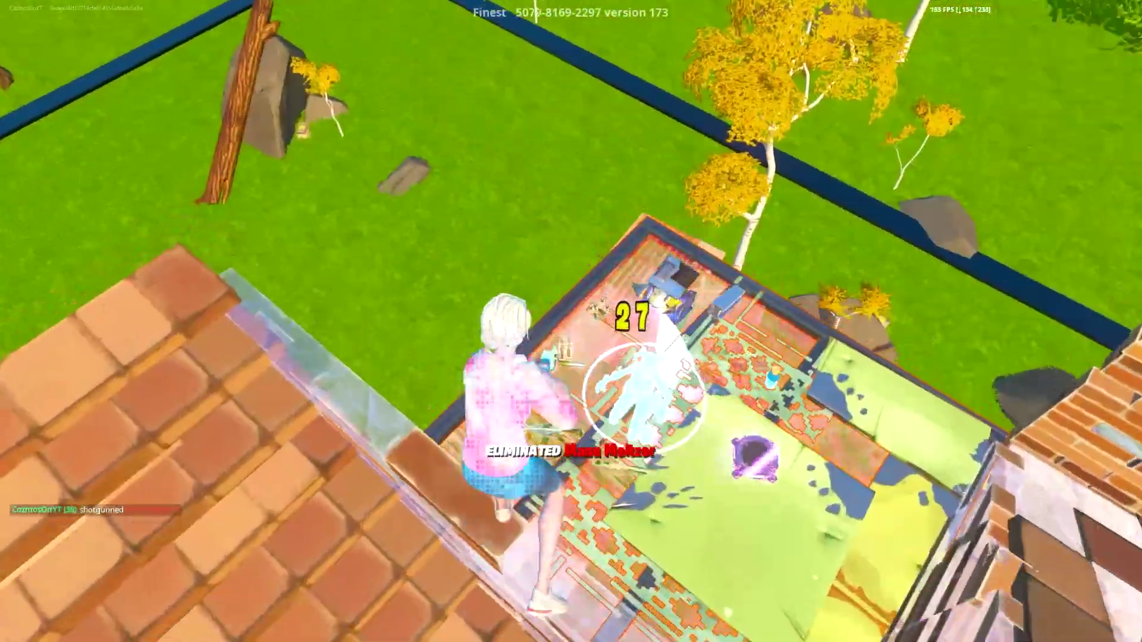